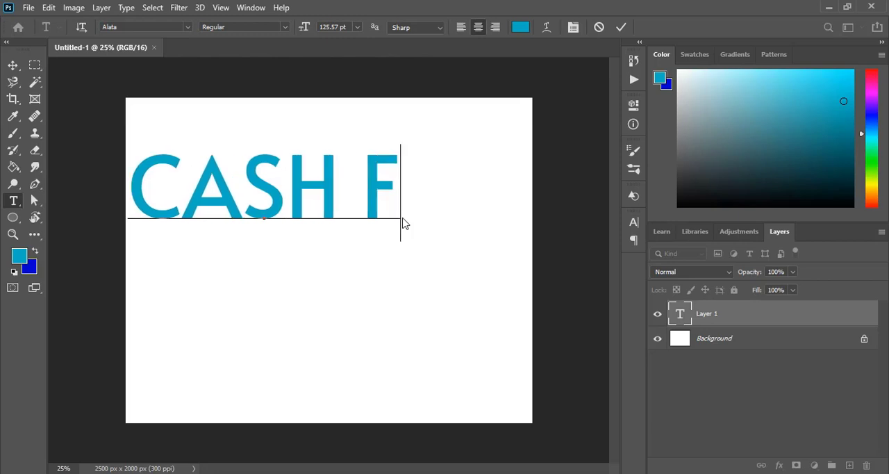
Complete the title text CASH FOR HOMES and scale it down to about 43 pt in the middle of the canvas.
{"action": "type", "text": "S"}
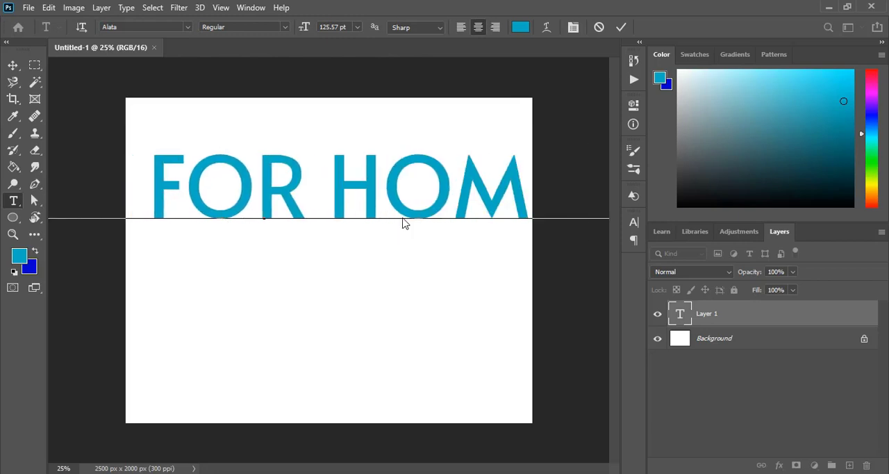
{"action": "left_click", "coordinate": [12, 64]}
{"action": "left_click_drag", "start_coordinate": [264, 230], "coordinate": [373, 274]}
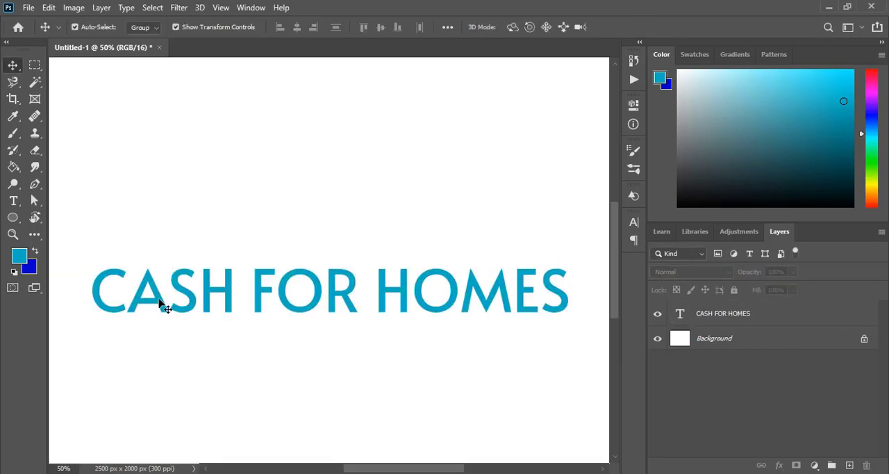
Set the letters ASH of the title word CASH to 37.15 pt.
{"action": "double_click", "coordinate": [159, 298]}
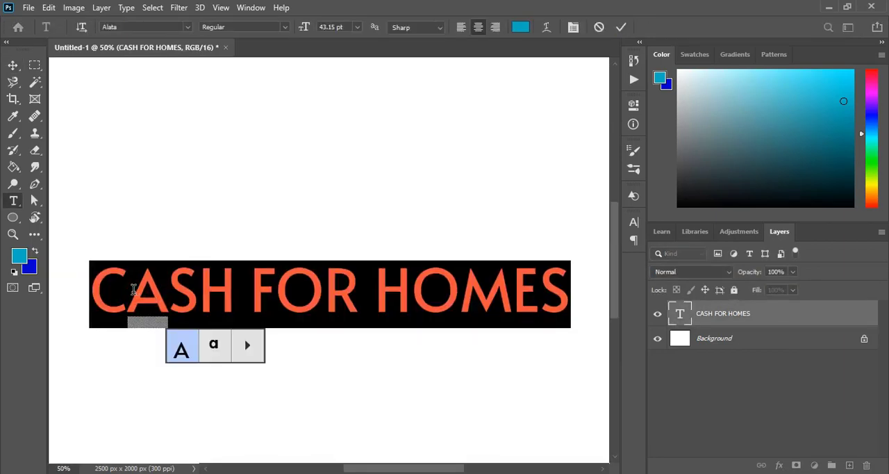
{"action": "left_click_drag", "start_coordinate": [134, 289], "coordinate": [229, 298]}
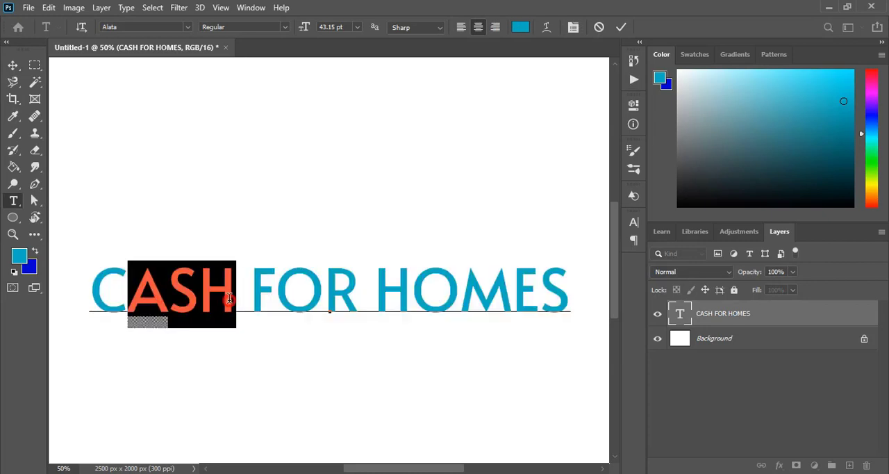
{"action": "left_click", "coordinate": [633, 222]}
{"action": "key", "text": "Down"}
{"action": "key", "text": "Down"}
{"action": "key", "text": "Down"}
{"action": "key", "text": "Down"}
{"action": "key", "text": "Down"}
{"action": "key", "text": "Down"}
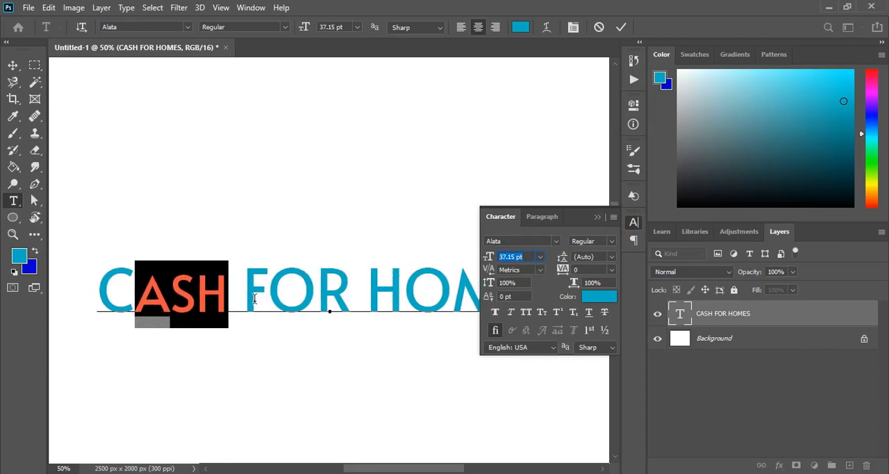
Set the word FOR in the title to 30.15 pt.
{"action": "left_click_drag", "start_coordinate": [245, 299], "coordinate": [342, 299]}
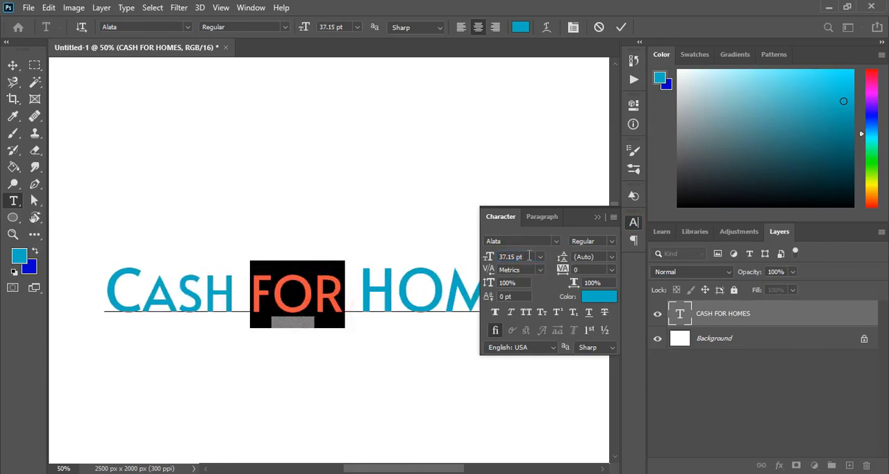
{"action": "key", "text": "Down"}
{"action": "key", "text": "Down"}
{"action": "key", "text": "Down"}
{"action": "key", "text": "Down"}
{"action": "key", "text": "Down"}
{"action": "key", "text": "Down"}
{"action": "key", "text": "Down"}
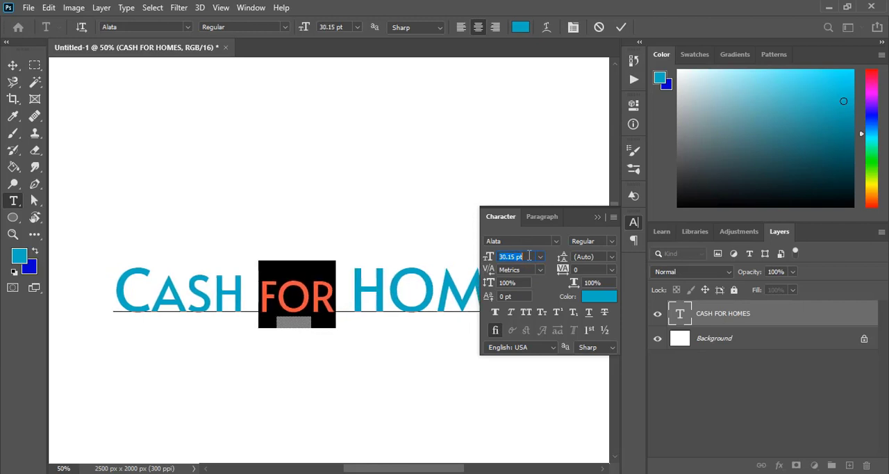
{"action": "left_click", "coordinate": [597, 217]}
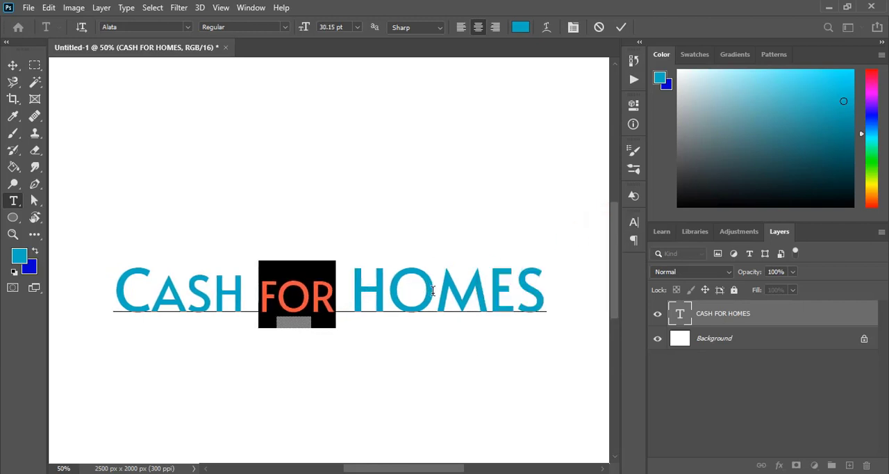
Set the letters HO of HOMES to 41.15 pt and commit the title text edits.
{"action": "left_click_drag", "start_coordinate": [432, 291], "coordinate": [351, 291]}
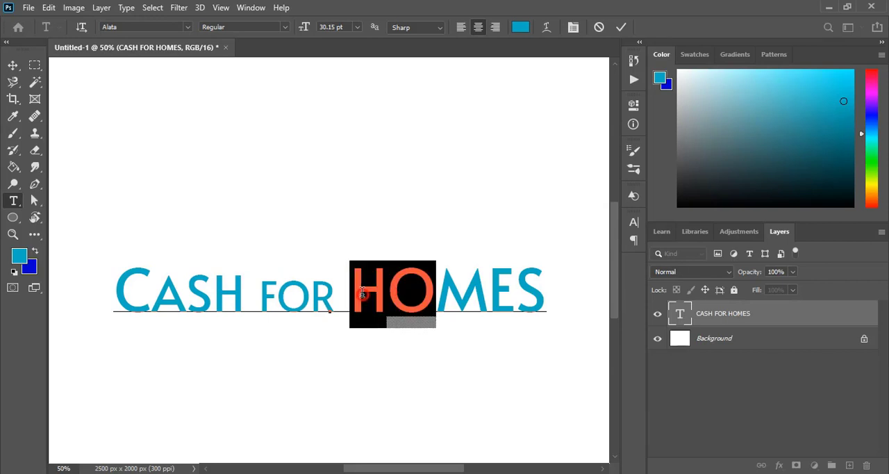
{"action": "left_click", "coordinate": [634, 223]}
{"action": "left_click", "coordinate": [530, 256]}
{"action": "key", "text": "Down"}
{"action": "key", "text": "Down"}
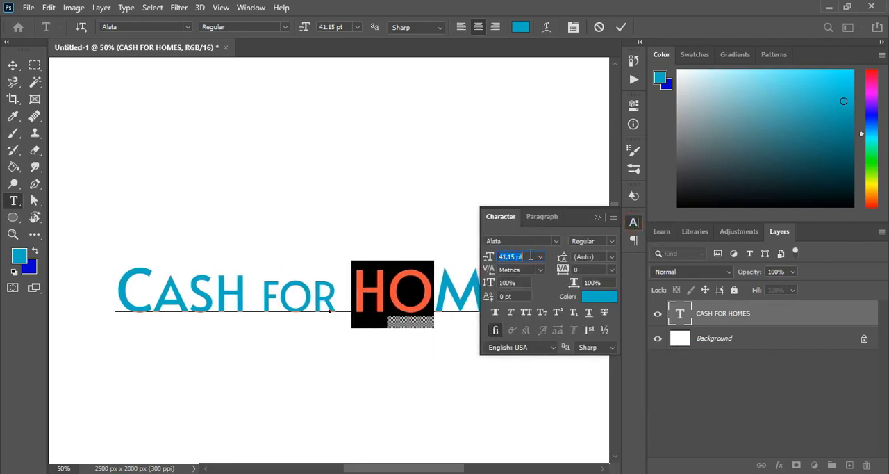
{"action": "left_click", "coordinate": [597, 217]}
{"action": "left_click", "coordinate": [621, 27]}
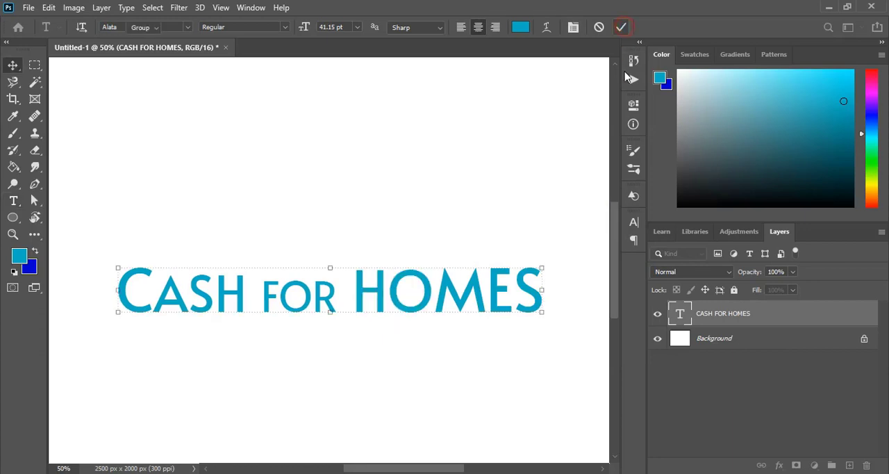
Rasterize the CASH FOR HOMES type layer.
{"action": "right_click", "coordinate": [765, 312]}
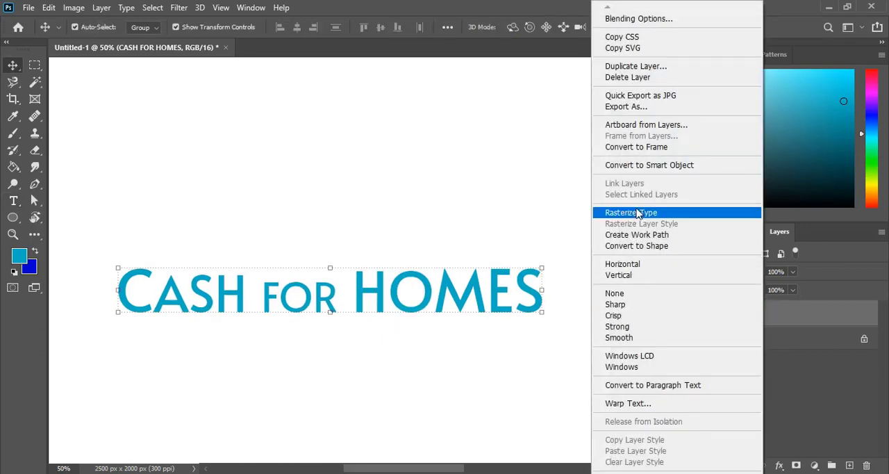
{"action": "left_click", "coordinate": [667, 159]}
{"action": "left_click", "coordinate": [322, 201]}
{"action": "key", "text": "ctrl+minus"}
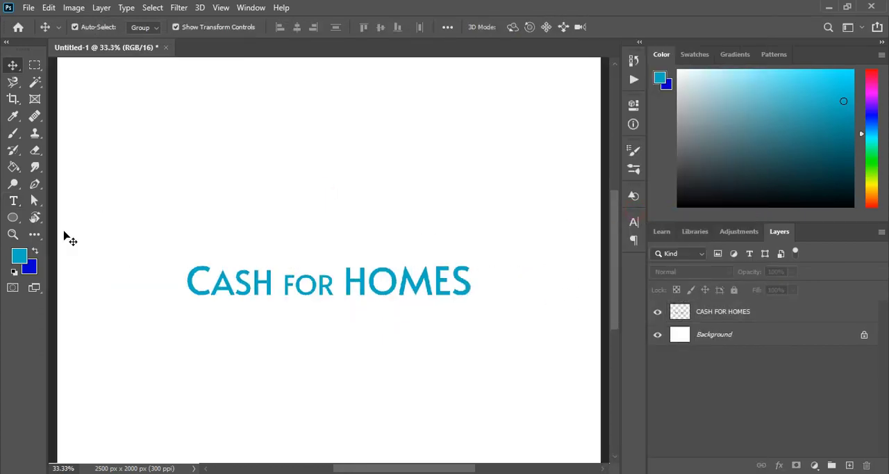
Add the text IDAHO, scale it down to about 21 pt and centre it beneath the title.
{"action": "left_click", "coordinate": [13, 201]}
{"action": "left_click", "coordinate": [306, 375]}
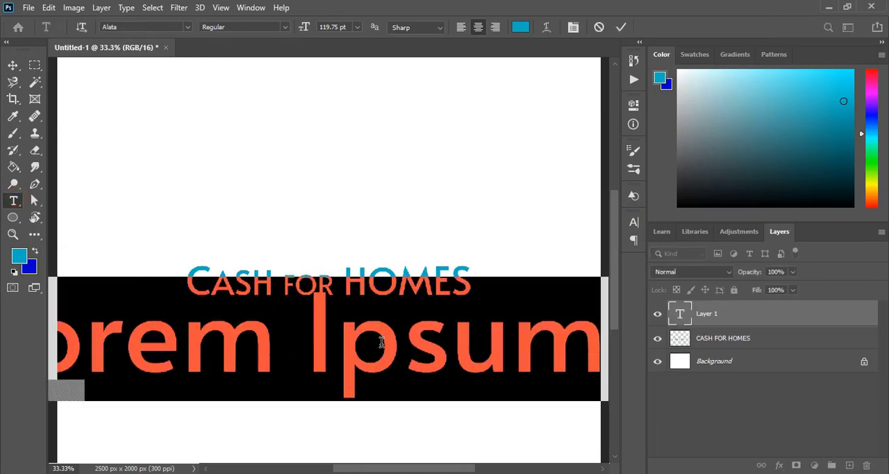
{"action": "type", "text": "IDAHO"}
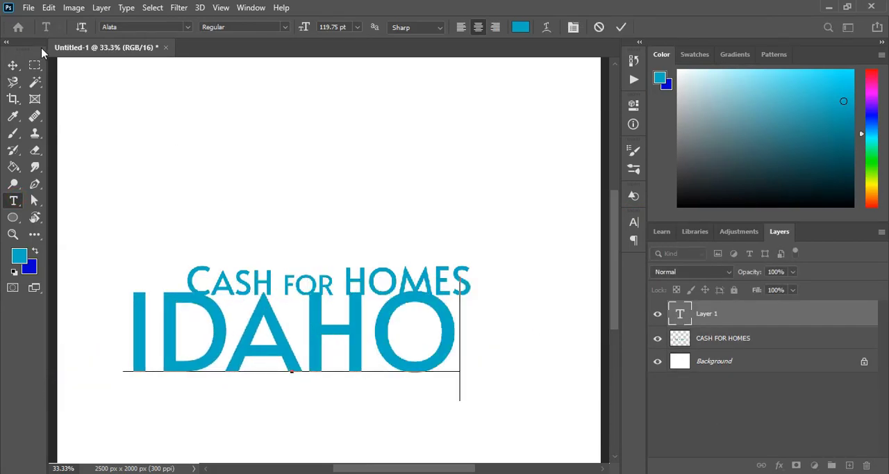
{"action": "left_click", "coordinate": [12, 65]}
{"action": "left_click_drag", "start_coordinate": [456, 338], "coordinate": [370, 338]}
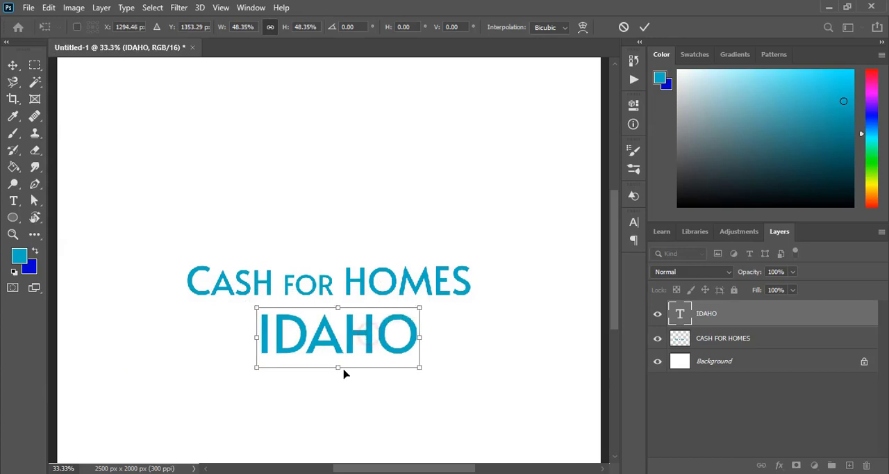
{"action": "left_click_drag", "start_coordinate": [339, 368], "coordinate": [353, 317]}
{"action": "key", "text": "Return"}
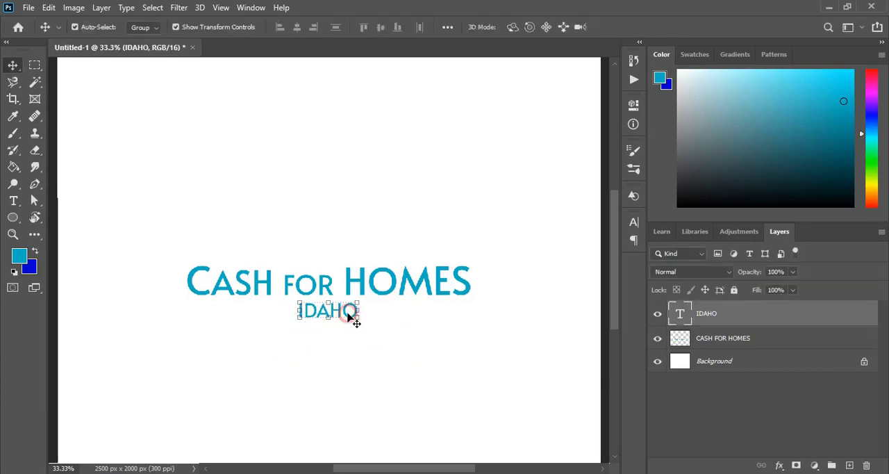
Set the IDAHO text to the Aldrich font at 16.34 pt with 200 tracking.
{"action": "left_click", "coordinate": [632, 224]}
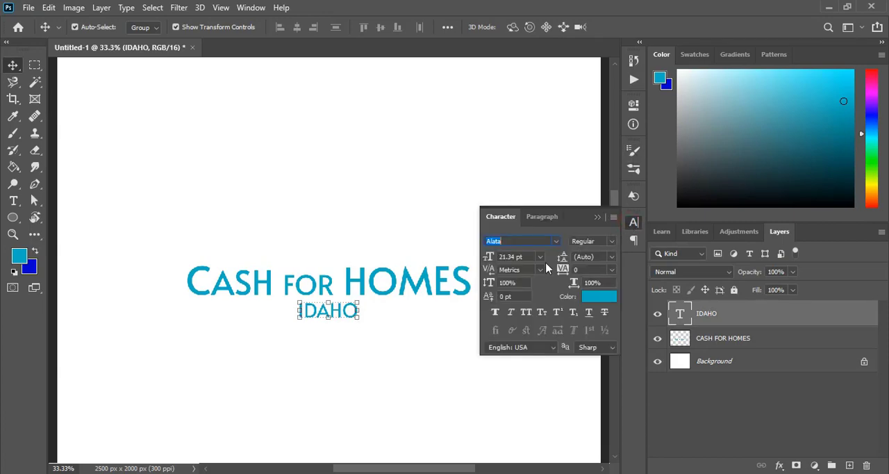
{"action": "left_click", "coordinate": [556, 241]}
{"action": "scroll", "coordinate": [674, 184], "scroll_direction": "down", "scroll_amount": 3}
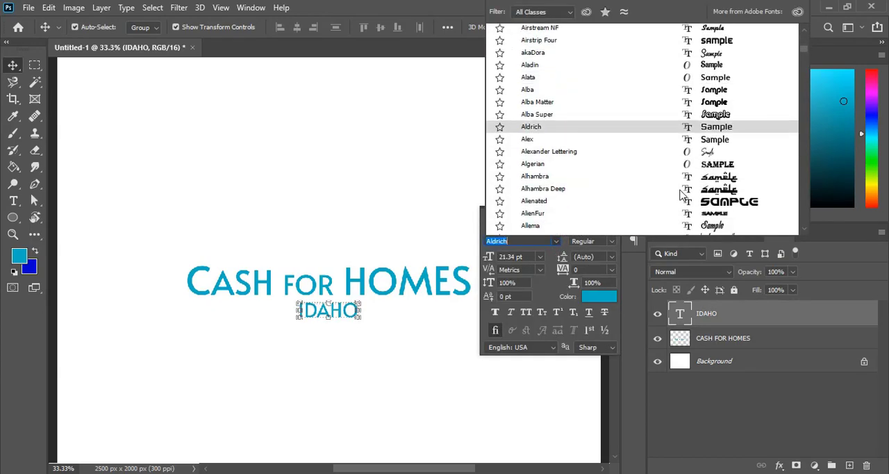
{"action": "left_click", "coordinate": [708, 131]}
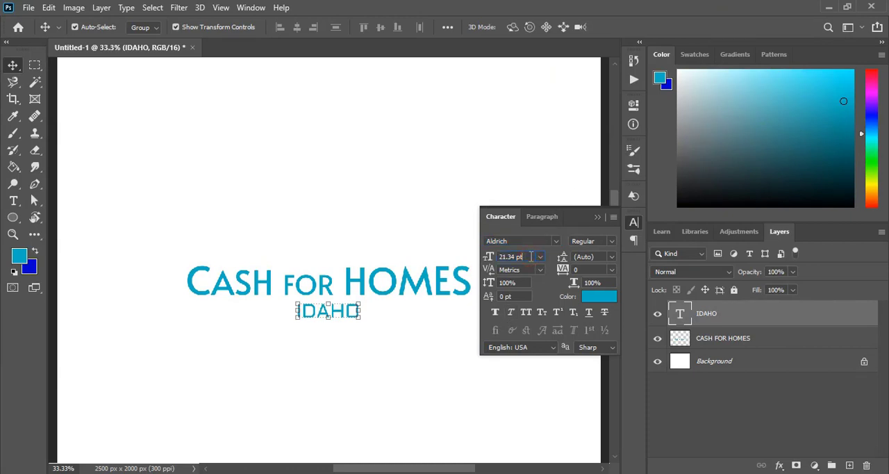
{"action": "scroll", "coordinate": [531, 257], "scroll_direction": "down", "scroll_amount": 5}
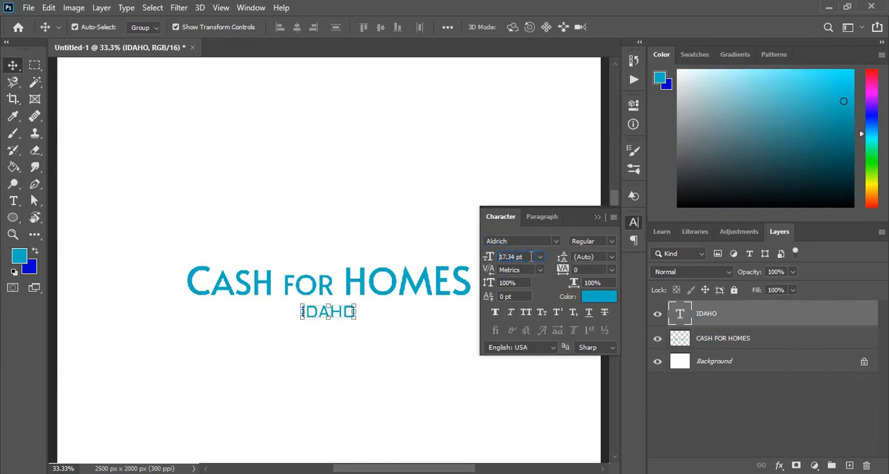
{"action": "left_click", "coordinate": [562, 272]}
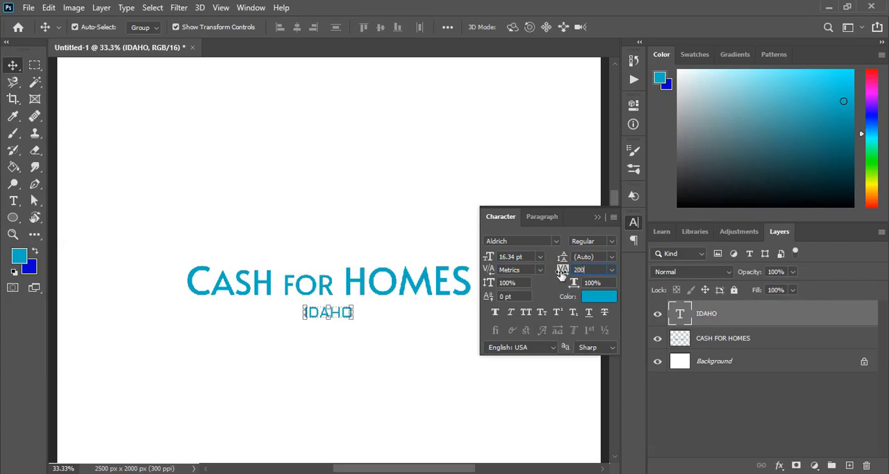
{"action": "type", "text": "200"}
{"action": "key", "text": "Return"}
{"action": "left_click", "coordinate": [597, 217]}
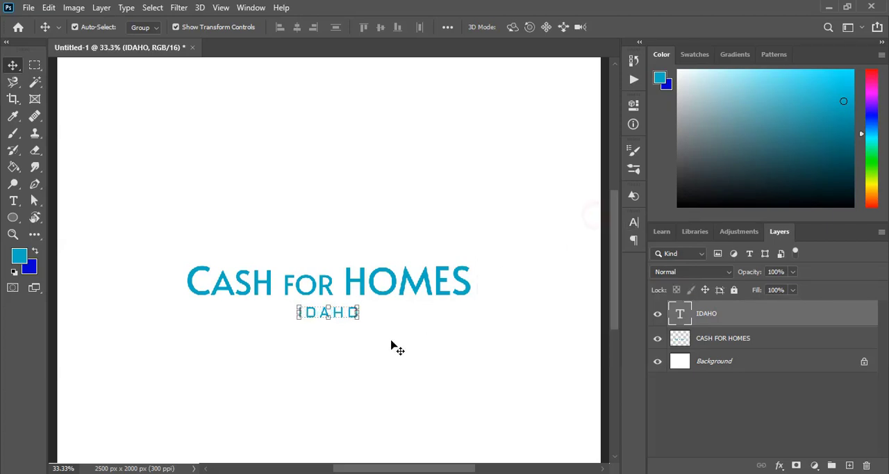
Nudge the IDAHO text up so it sits closer beneath the title.
{"action": "left_click", "coordinate": [332, 353]}
{"action": "left_click", "coordinate": [332, 313]}
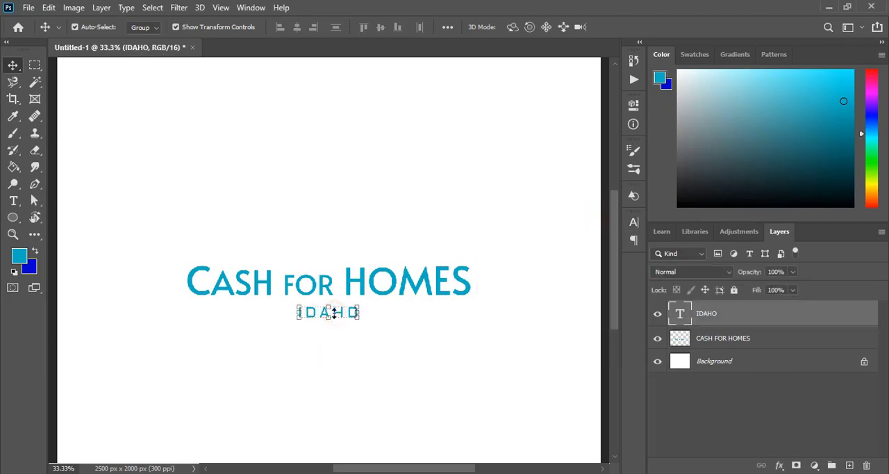
{"action": "key", "text": "Up"}
{"action": "key", "text": "Up"}
{"action": "key", "text": "Up"}
{"action": "key", "text": "Up"}
{"action": "key", "text": "Up"}
{"action": "key", "text": "Up"}
{"action": "key", "text": "Up"}
{"action": "key", "text": "Up"}
{"action": "key", "text": "Up"}
{"action": "key", "text": "Up"}
{"action": "key", "text": "Up"}
{"action": "key", "text": "Up"}
{"action": "key", "text": "Up"}
{"action": "key", "text": "Up"}
{"action": "key", "text": "Up"}
{"action": "key", "text": "Up"}
{"action": "key", "text": "Up"}
{"action": "key", "text": "Up"}
{"action": "key", "text": "Up"}
{"action": "key", "text": "Up"}
{"action": "left_click", "coordinate": [342, 369]}
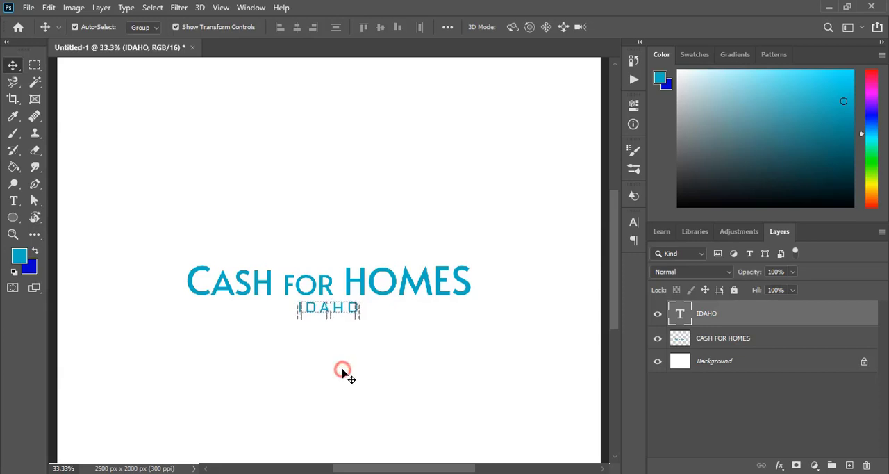
Draw a square of about 833 x 831 px over the text and fill it with the title's cyan blue.
{"action": "left_click", "coordinate": [12, 218]}
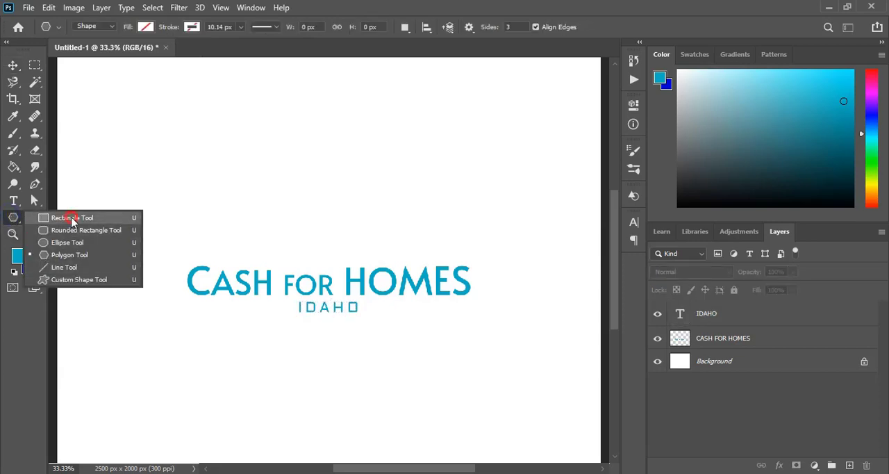
{"action": "left_click", "coordinate": [72, 219]}
{"action": "left_click_drag", "start_coordinate": [279, 207], "coordinate": [458, 386]}
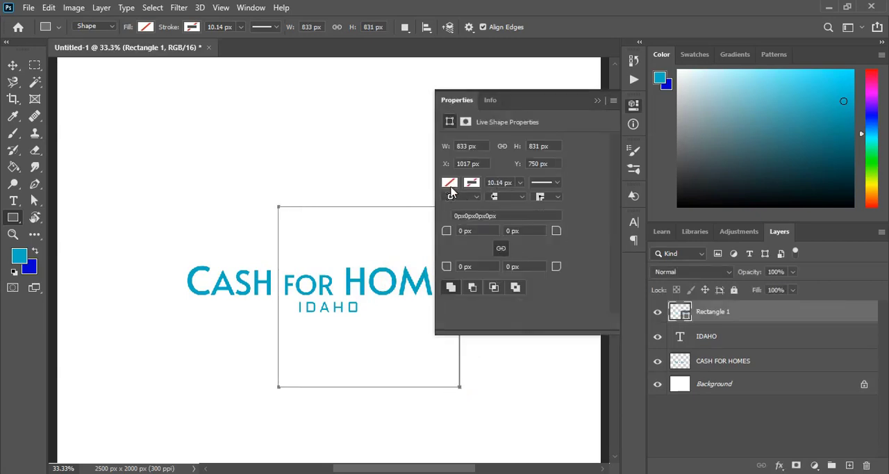
{"action": "left_click", "coordinate": [449, 183]}
{"action": "left_click", "coordinate": [475, 252]}
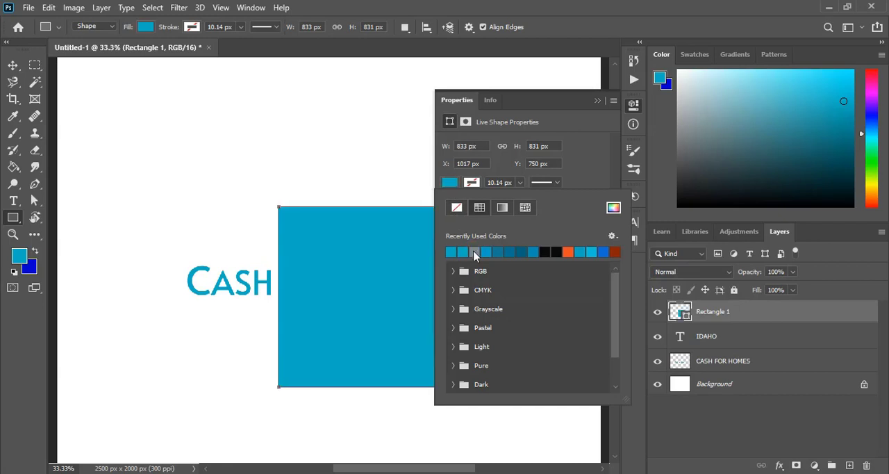
{"action": "left_click", "coordinate": [597, 101]}
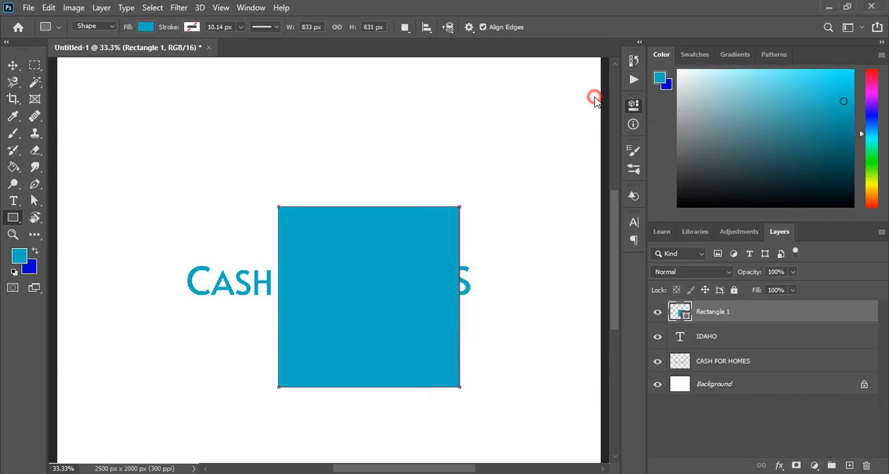
Rotate the blue square 45 degrees into a diamond and lower its layer opacity to 76%.
{"action": "left_click", "coordinate": [12, 66]}
{"action": "left_click_drag", "start_coordinate": [467, 199], "coordinate": [498, 288]}
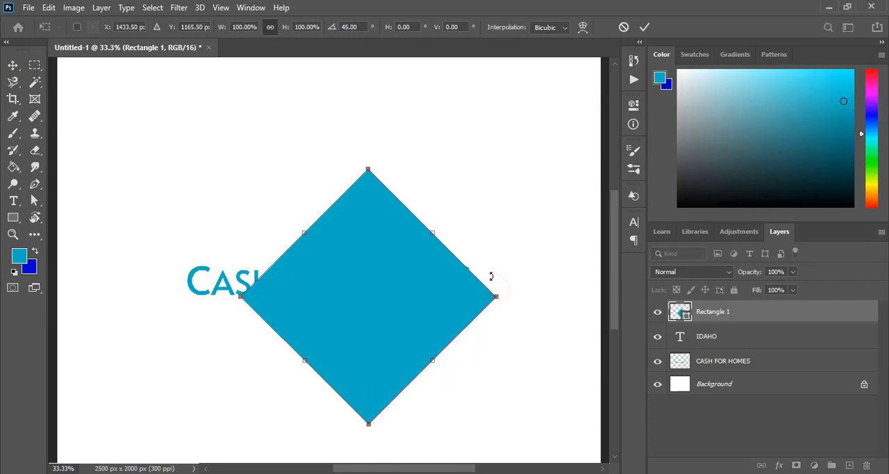
{"action": "left_click", "coordinate": [646, 27]}
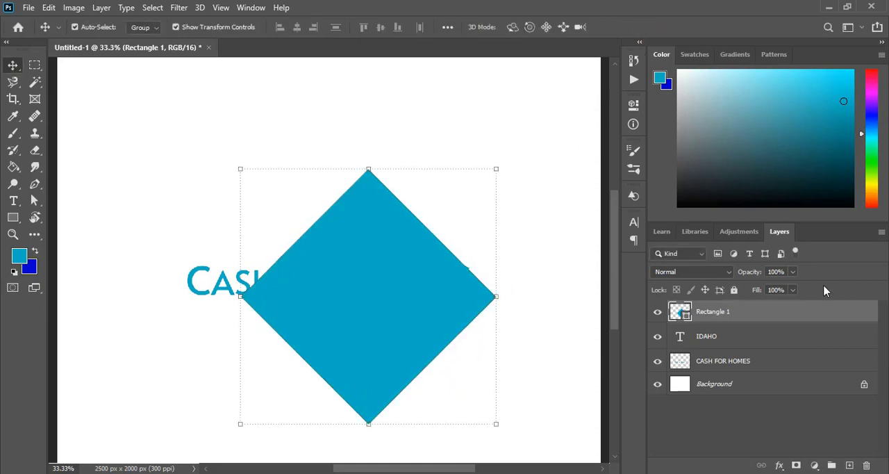
{"action": "left_click", "coordinate": [792, 272]}
{"action": "left_click_drag", "start_coordinate": [780, 290], "coordinate": [780, 289]}
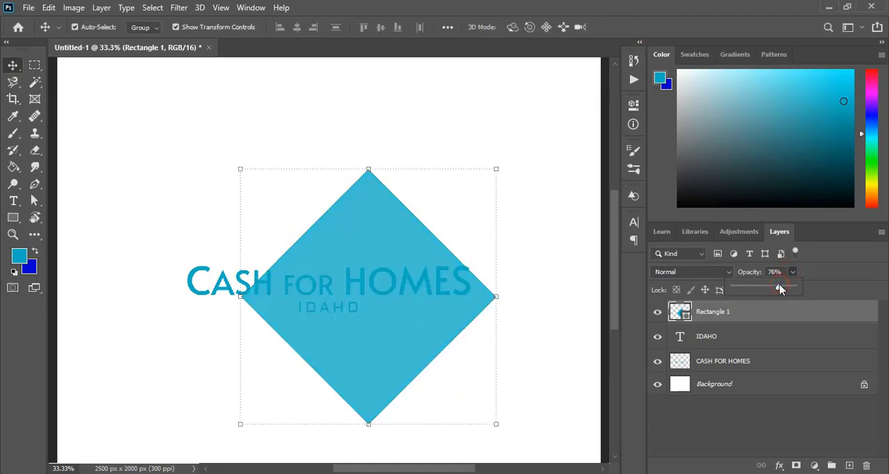
{"action": "left_click", "coordinate": [534, 277]}
Move the diamond left and up so its left corner lines up with the start of the title.
{"action": "left_click", "coordinate": [382, 360]}
{"action": "left_click", "coordinate": [393, 348]}
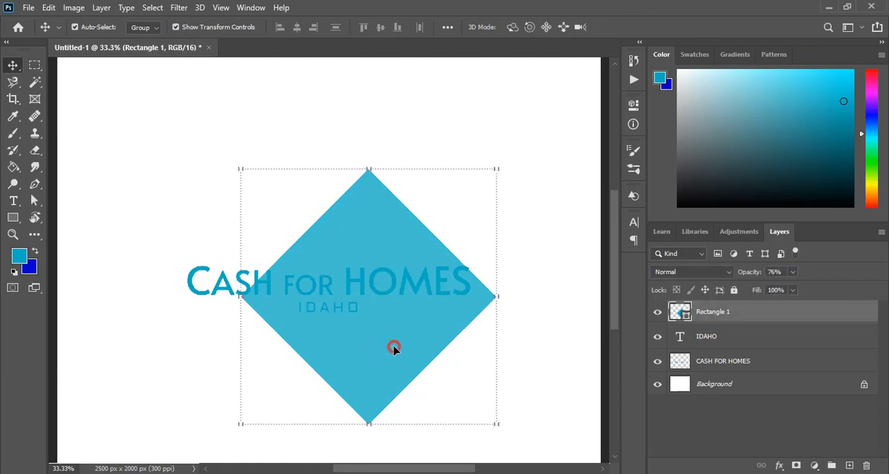
{"action": "left_click_drag", "start_coordinate": [393, 348], "coordinate": [348, 324]}
{"action": "key", "text": "Left"}
{"action": "key", "text": "Left"}
{"action": "key", "text": "Left"}
{"action": "key", "text": "Left"}
{"action": "key", "text": "Left"}
{"action": "key", "text": "Left"}
{"action": "key", "text": "Left"}
{"action": "key", "text": "Left"}
{"action": "key", "text": "Left"}
{"action": "key", "text": "Left"}
{"action": "key", "text": "Left"}
{"action": "key", "text": "Left"}
{"action": "key", "text": "Left"}
{"action": "key", "text": "Left"}
{"action": "key", "text": "Left"}
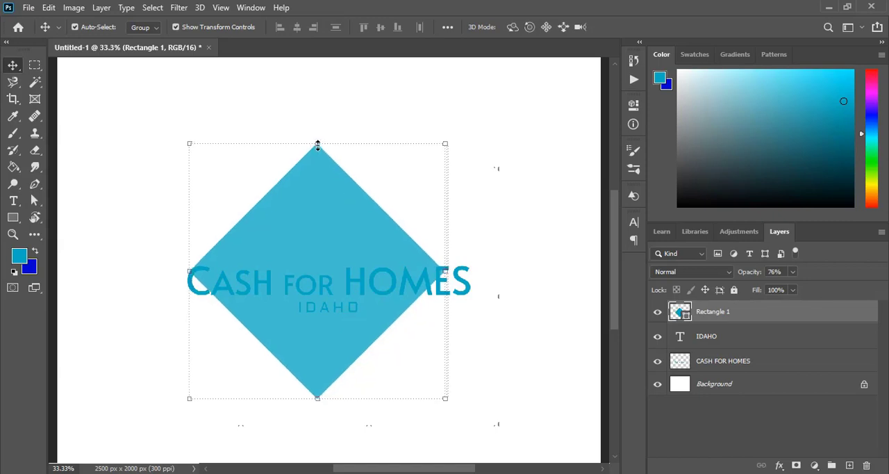
Scale the diamond to 86.50% width and 79.87% height, and shift it up so its side corners meet the title's upper edge.
{"action": "left_click_drag", "start_coordinate": [317, 144], "coordinate": [317, 195]}
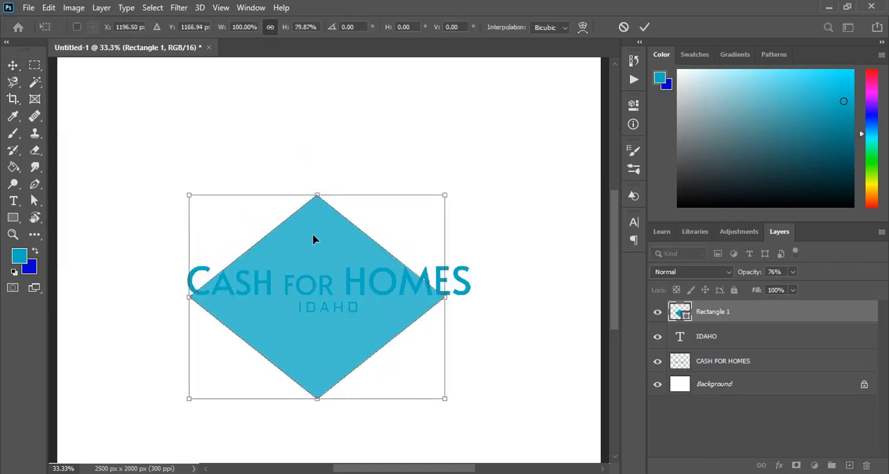
{"action": "left_click_drag", "start_coordinate": [314, 240], "coordinate": [314, 215]}
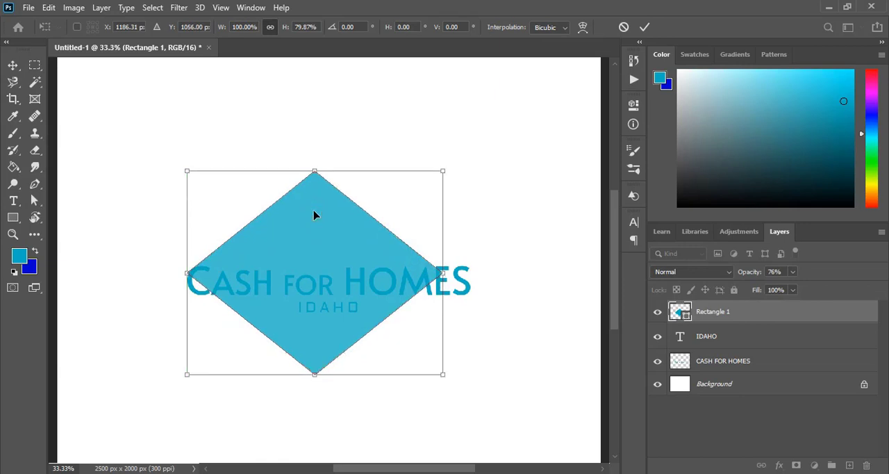
{"action": "left_click_drag", "start_coordinate": [439, 273], "coordinate": [408, 273]}
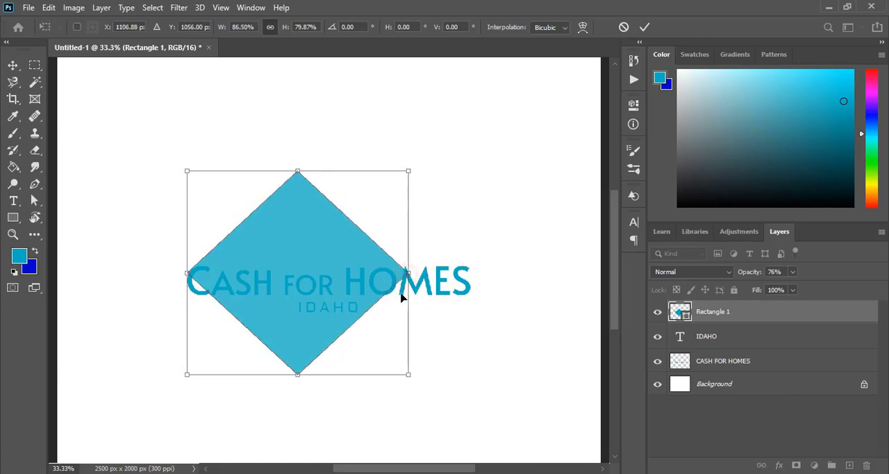
{"action": "key", "text": "Up"}
{"action": "key", "text": "Up"}
{"action": "key", "text": "Up"}
{"action": "key", "text": "Up"}
{"action": "key", "text": "Up"}
{"action": "key", "text": "Up"}
{"action": "key", "text": "Up"}
{"action": "key", "text": "Up"}
{"action": "key", "text": "Up"}
{"action": "key", "text": "Up"}
{"action": "key", "text": "Up"}
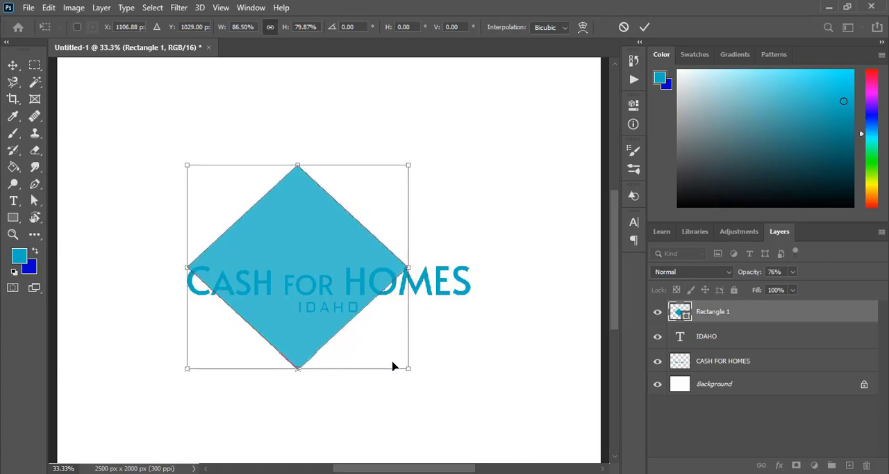
{"action": "key", "text": "Up"}
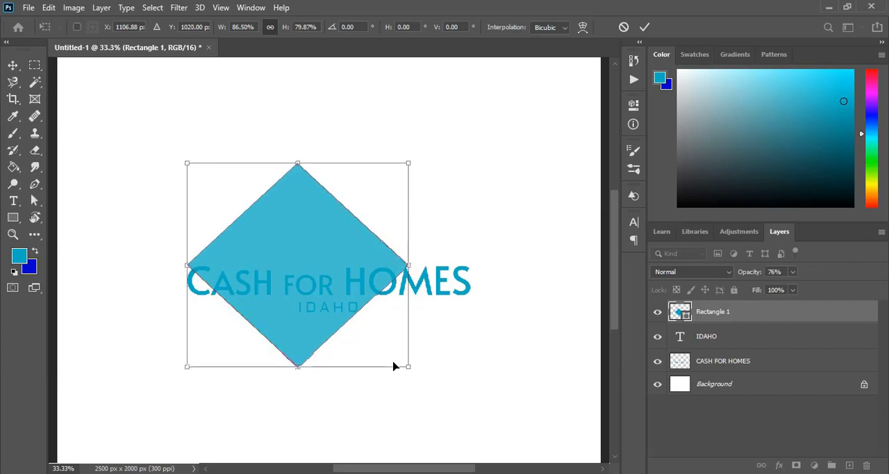
Flatten the diamond to 56.92% height and nudge it up so its side corners sit near the top of the title.
{"action": "key", "text": "ctrl+plus"}
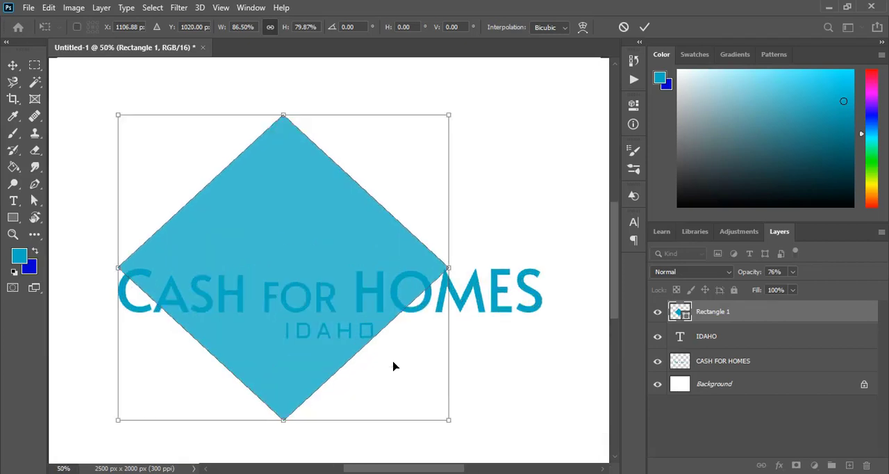
{"action": "left_click_drag", "start_coordinate": [286, 421], "coordinate": [284, 384]}
{"action": "left_click_drag", "start_coordinate": [287, 116], "coordinate": [292, 171]}
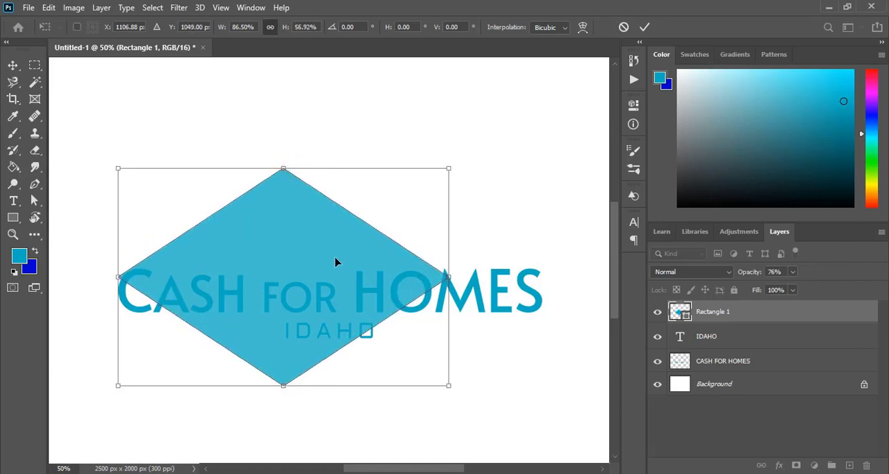
{"action": "key", "text": "Up"}
{"action": "key", "text": "Up"}
{"action": "key", "text": "Up"}
{"action": "key", "text": "Up"}
{"action": "key", "text": "Up"}
{"action": "key", "text": "Up"}
{"action": "key", "text": "Up"}
{"action": "key", "text": "Up"}
{"action": "key", "text": "Up"}
{"action": "key", "text": "Up"}
{"action": "key", "text": "Up"}
{"action": "key", "text": "Up"}
{"action": "key", "text": "Up"}
{"action": "key", "text": "Up"}
{"action": "key", "text": "Up"}
{"action": "key", "text": "Up"}
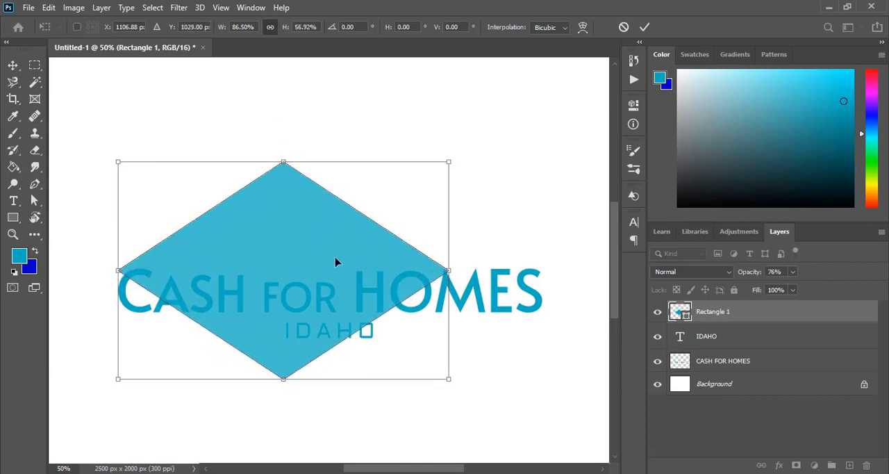
Shift the flattened diamond 20 px right and 10 px up, and apply the transformation.
{"action": "key", "text": "Right"}
{"action": "key", "text": "Right"}
{"action": "key", "text": "Right"}
{"action": "key", "text": "Right"}
{"action": "key", "text": "Right"}
{"action": "key", "text": "Right"}
{"action": "key", "text": "Right"}
{"action": "key", "text": "Right"}
{"action": "key", "text": "Right"}
{"action": "key", "text": "Right"}
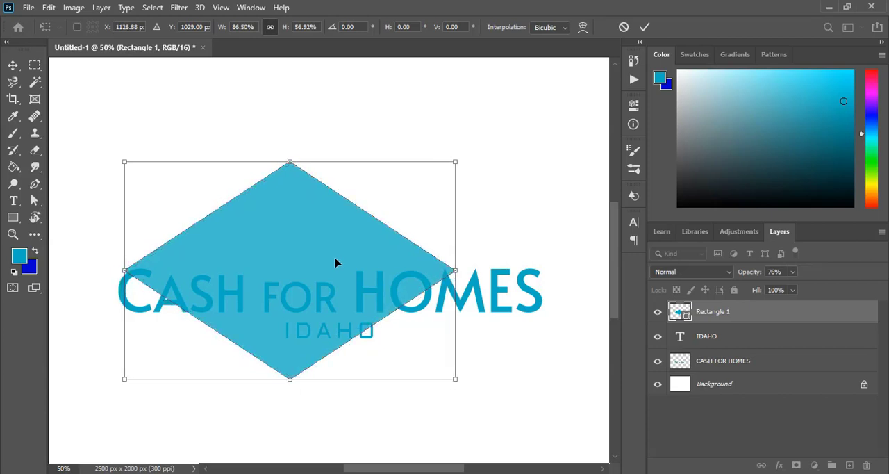
{"action": "key", "text": "Up"}
{"action": "key", "text": "Up"}
{"action": "key", "text": "Up"}
{"action": "key", "text": "Up"}
{"action": "key", "text": "Up"}
{"action": "key", "text": "Up"}
{"action": "key", "text": "Up"}
{"action": "key", "text": "Up"}
{"action": "key", "text": "Up"}
{"action": "key", "text": "Up"}
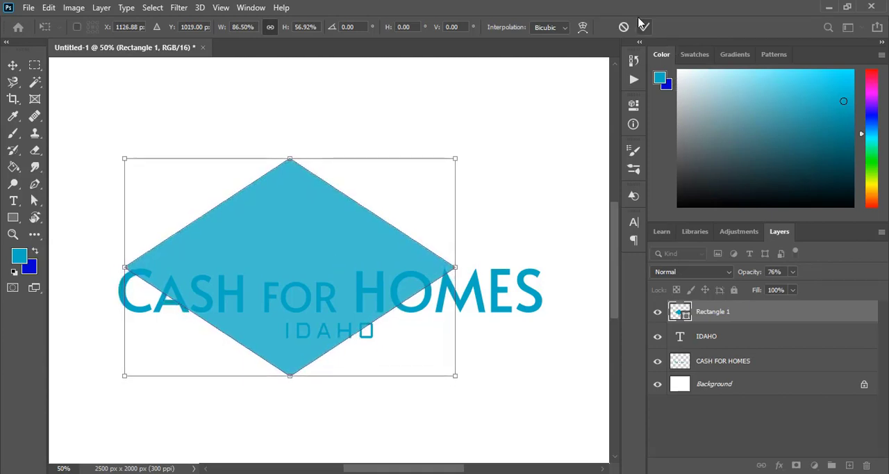
{"action": "left_click", "coordinate": [646, 28]}
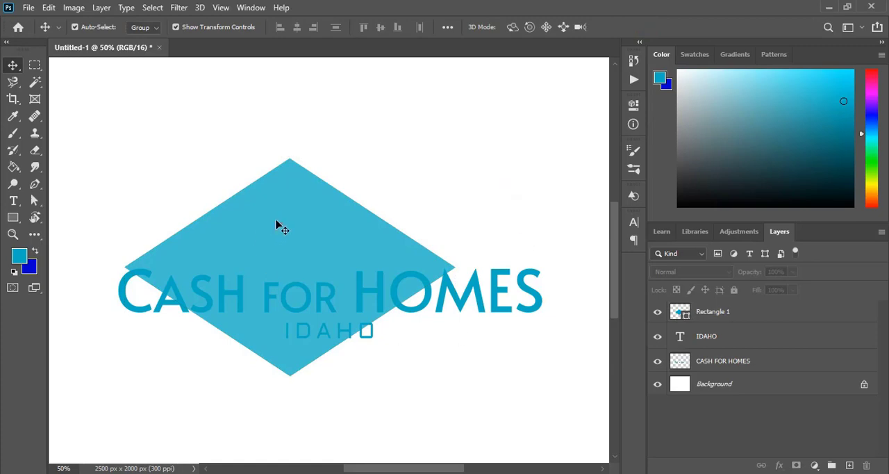
Copy the blue diamond and paste the duplicate in place directly over the original.
{"action": "left_click", "coordinate": [48, 8]}
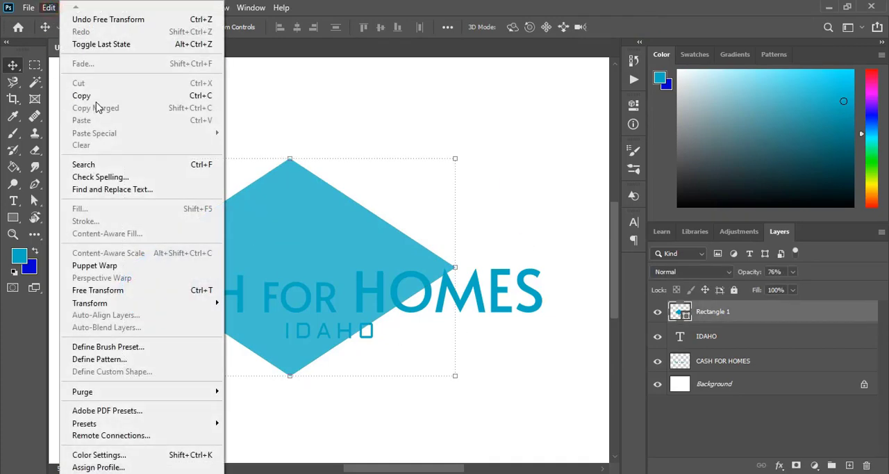
{"action": "left_click", "coordinate": [95, 93]}
{"action": "left_click", "coordinate": [50, 8]}
{"action": "mouse_move", "coordinate": [131, 136]}
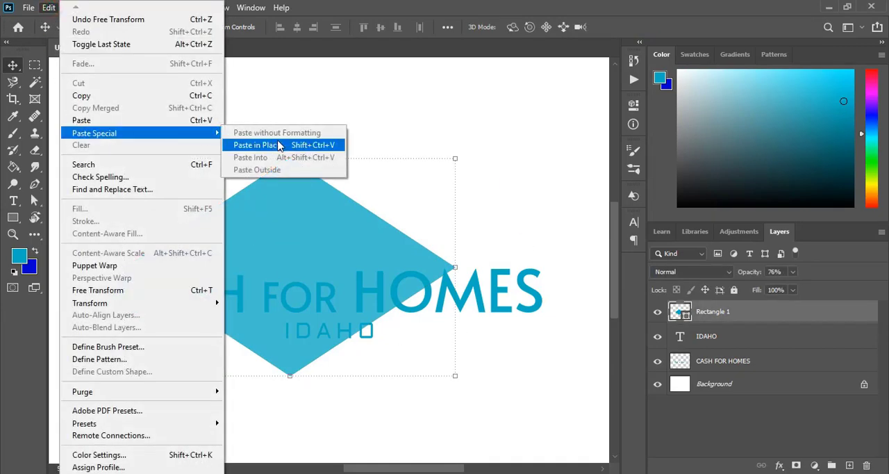
{"action": "left_click", "coordinate": [281, 142]}
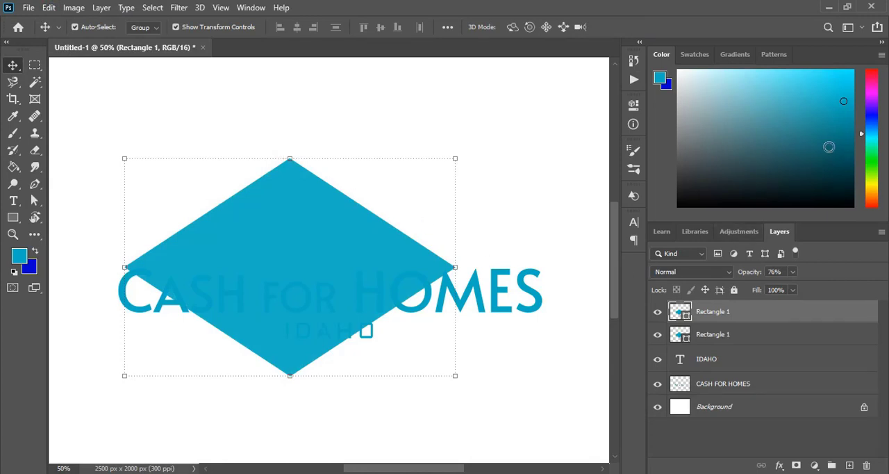
Fill the duplicate diamond with the orange recent swatch.
{"action": "left_click", "coordinate": [829, 147]}
{"action": "left_click", "coordinate": [692, 56]}
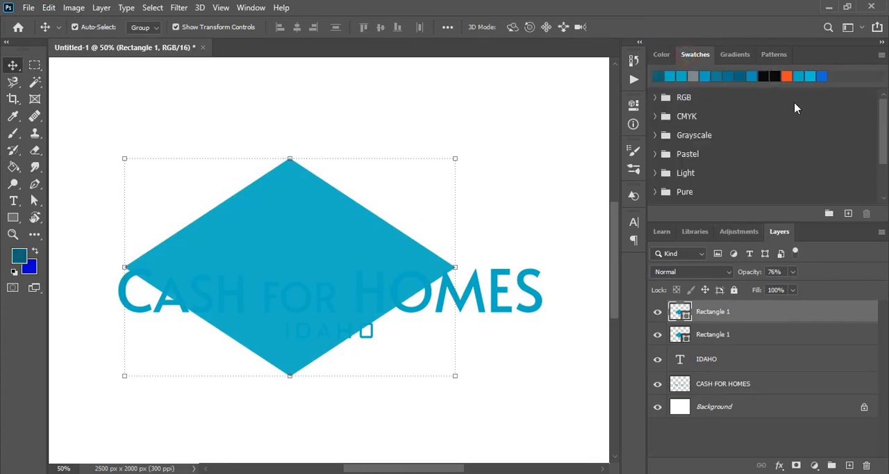
{"action": "left_click", "coordinate": [789, 75]}
{"action": "key", "text": "alt+BackSpace"}
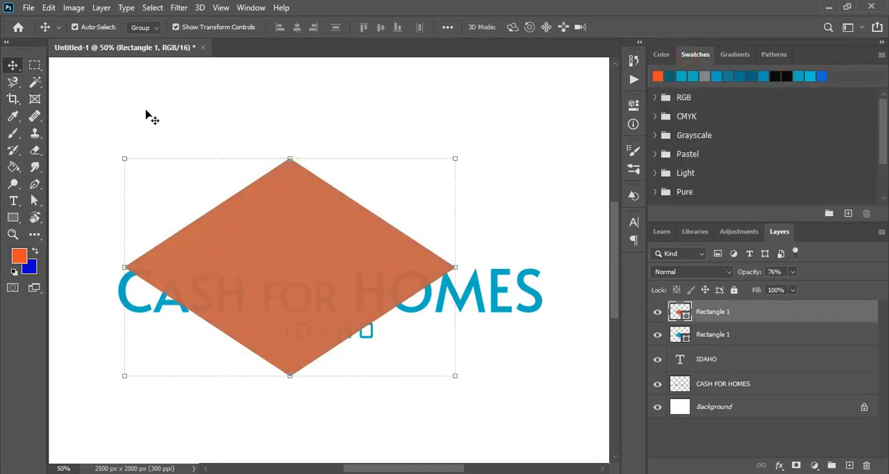
Nudge the orange diamond down until only a narrow band of the blue one shows along its upper edges.
{"action": "key", "text": "Down"}
{"action": "key", "text": "Down"}
{"action": "key", "text": "Down"}
{"action": "key", "text": "Down"}
{"action": "key", "text": "Down"}
{"action": "key", "text": "Down"}
{"action": "key", "text": "Down"}
{"action": "key", "text": "Down"}
{"action": "key", "text": "Down"}
{"action": "key", "text": "Down"}
{"action": "key", "text": "Down"}
{"action": "key", "text": "Down"}
{"action": "key", "text": "Down"}
{"action": "key", "text": "Down"}
{"action": "key", "text": "Down"}
{"action": "key", "text": "Down"}
{"action": "key", "text": "Down"}
{"action": "key", "text": "Down"}
{"action": "key", "text": "Down"}
{"action": "key", "text": "Down"}
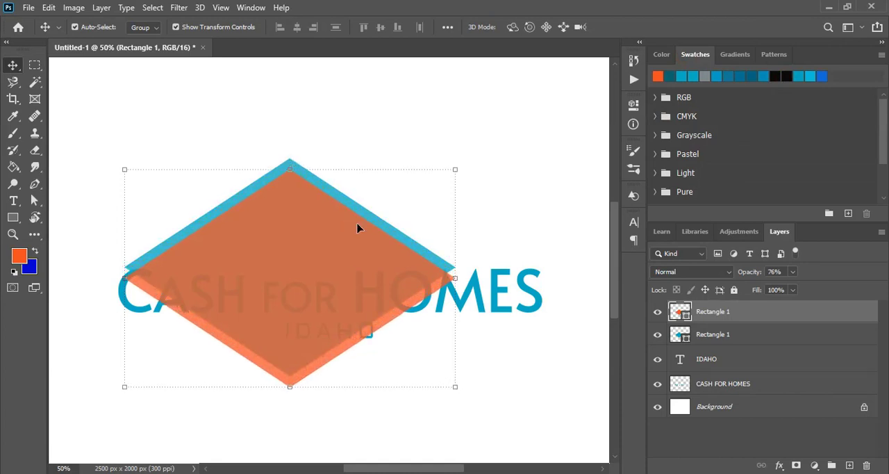
{"action": "key", "text": "Down"}
{"action": "key", "text": "Down"}
{"action": "key", "text": "Down"}
{"action": "key", "text": "Down"}
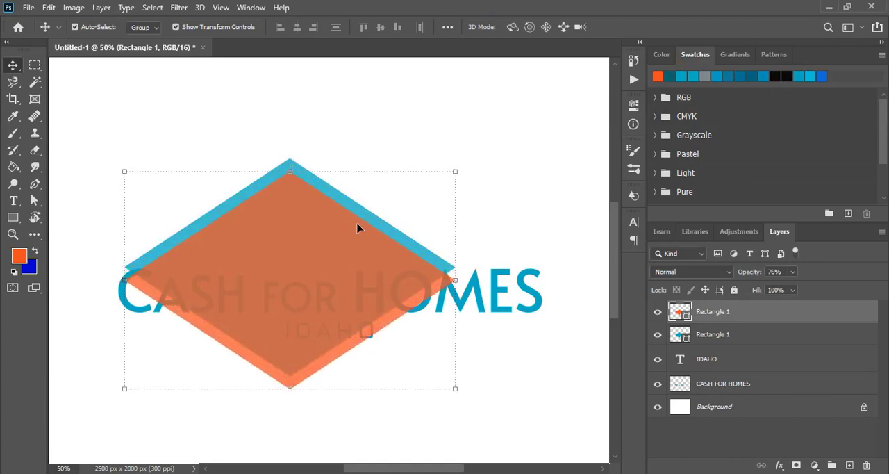
{"action": "key", "text": "Up"}
{"action": "key", "text": "Up"}
{"action": "key", "text": "Up"}
{"action": "key", "text": "Up"}
{"action": "key", "text": "Up"}
{"action": "key", "text": "Up"}
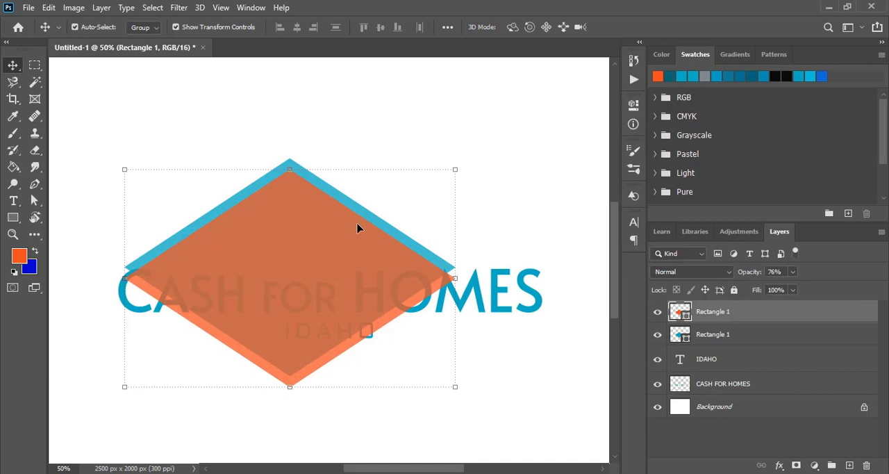
Select both diamonds and subtract the front shape, leaving a thin roof outline above the title.
{"action": "left_click", "coordinate": [395, 152]}
{"action": "left_click", "coordinate": [290, 243]}
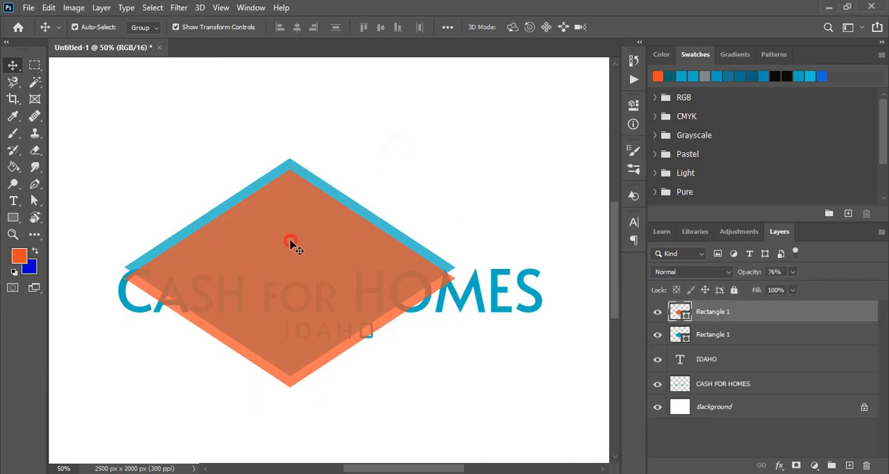
{"action": "left_click", "coordinate": [353, 206], "text": "shift"}
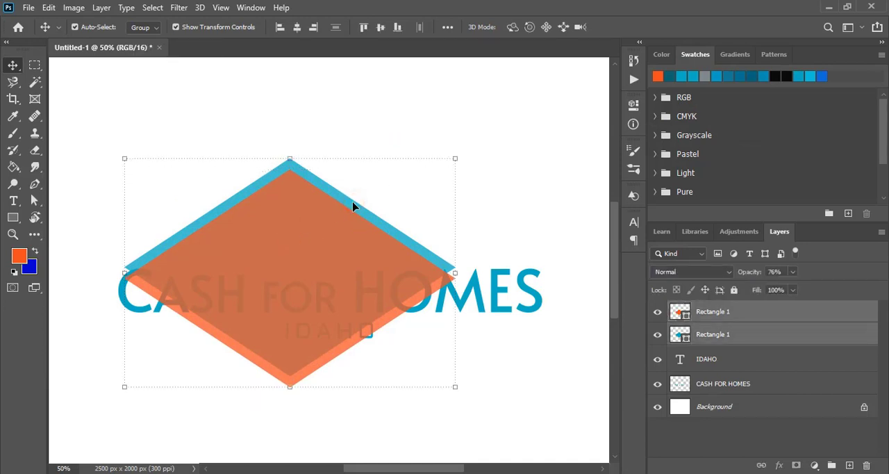
{"action": "left_click", "coordinate": [102, 7]}
{"action": "mouse_move", "coordinate": [235, 375]}
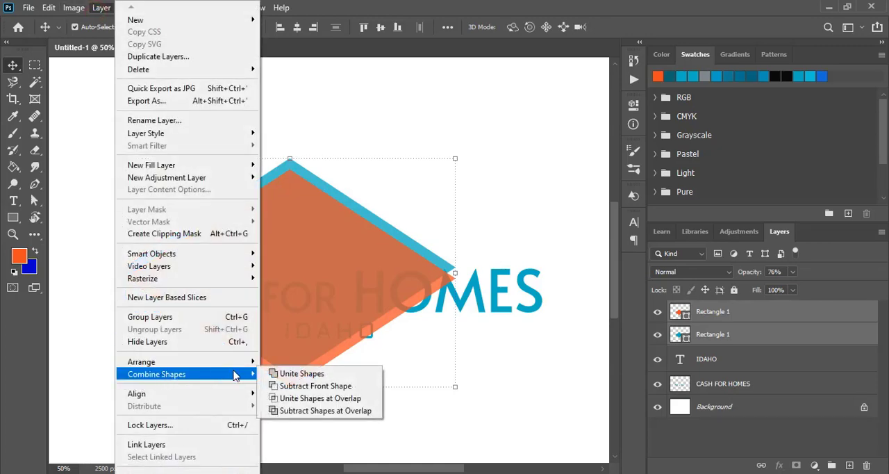
{"action": "left_click", "coordinate": [311, 388]}
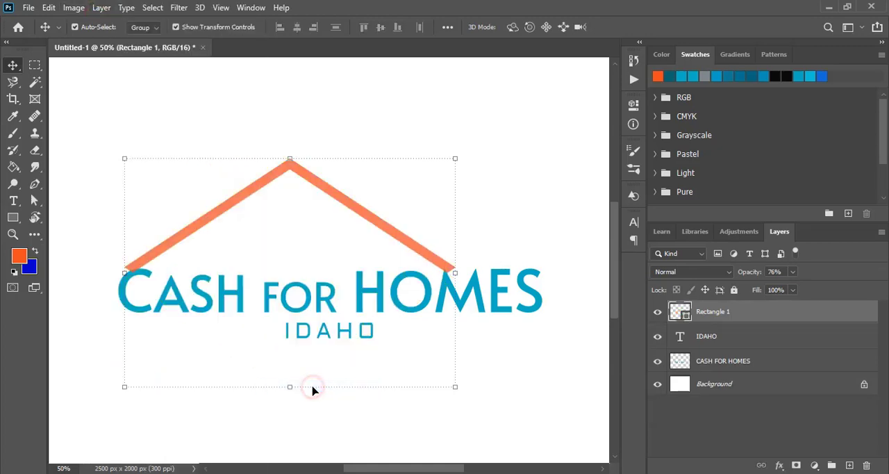
Draw a 1083 x 182 px rectangle over the title, overlapping the roof's lower tips, and fill it with dark teal.
{"action": "left_click", "coordinate": [499, 167]}
{"action": "key", "text": "ctrl+plus"}
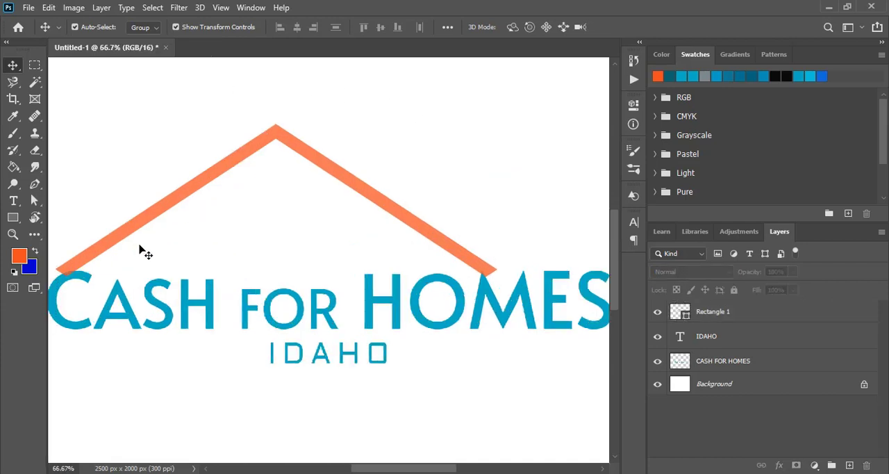
{"action": "left_click", "coordinate": [13, 218]}
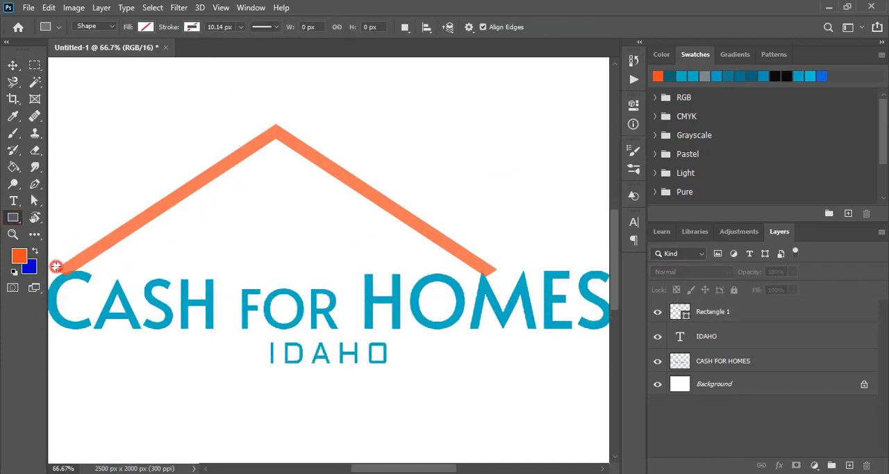
{"action": "left_click_drag", "start_coordinate": [55, 267], "coordinate": [523, 343]}
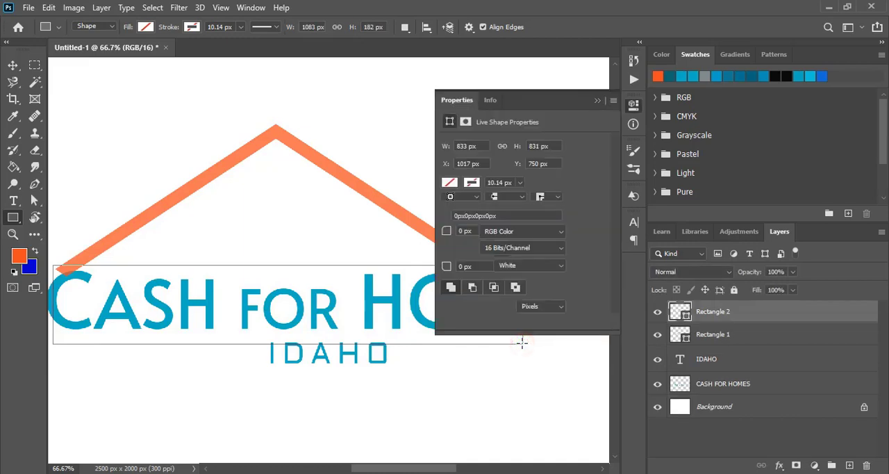
{"action": "left_click", "coordinate": [449, 182]}
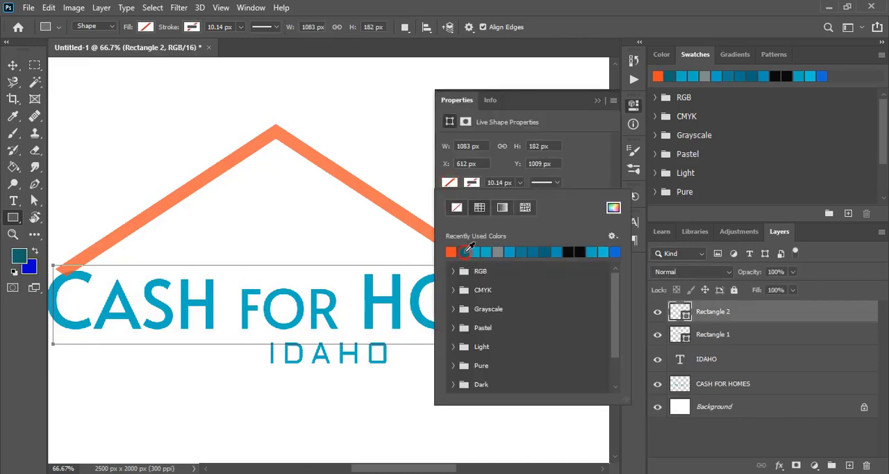
{"action": "left_click", "coordinate": [460, 252]}
{"action": "left_click", "coordinate": [595, 100]}
{"action": "left_click", "coordinate": [596, 100]}
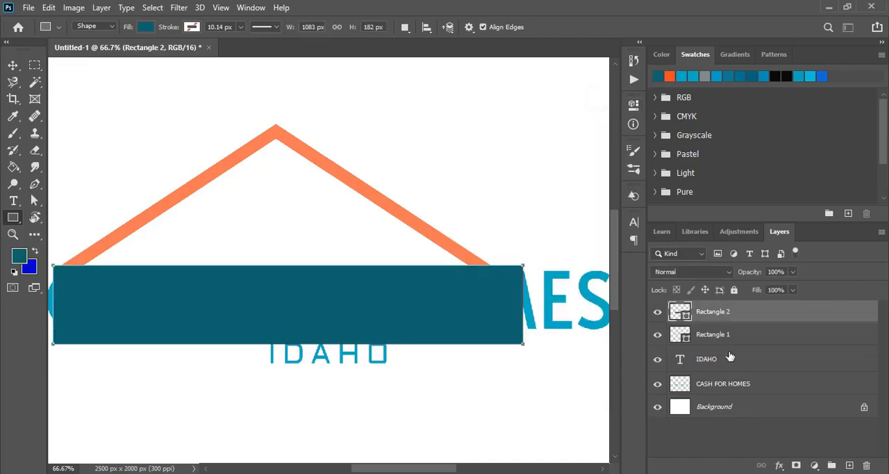
Select the rectangle together with the roof and subtract the front shape to cut the roof's ends flat.
{"action": "left_click", "coordinate": [11, 63]}
{"action": "left_click", "coordinate": [339, 180], "text": "shift"}
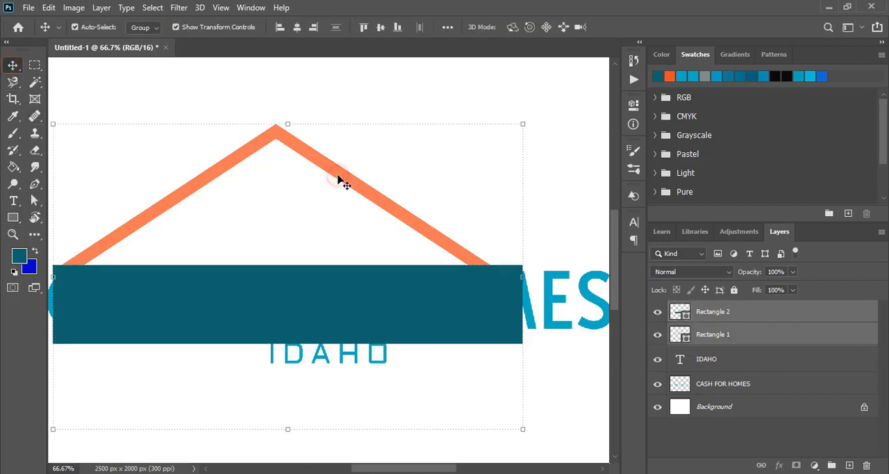
{"action": "left_click", "coordinate": [101, 7]}
{"action": "mouse_move", "coordinate": [198, 375]}
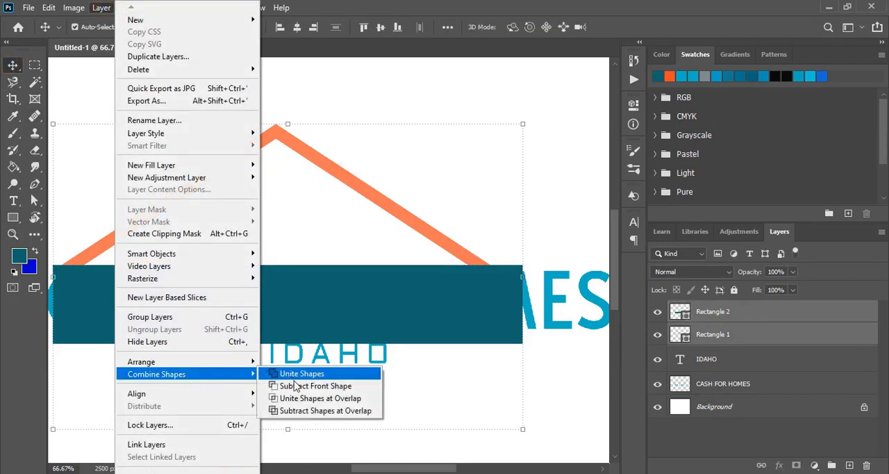
{"action": "left_click", "coordinate": [296, 386]}
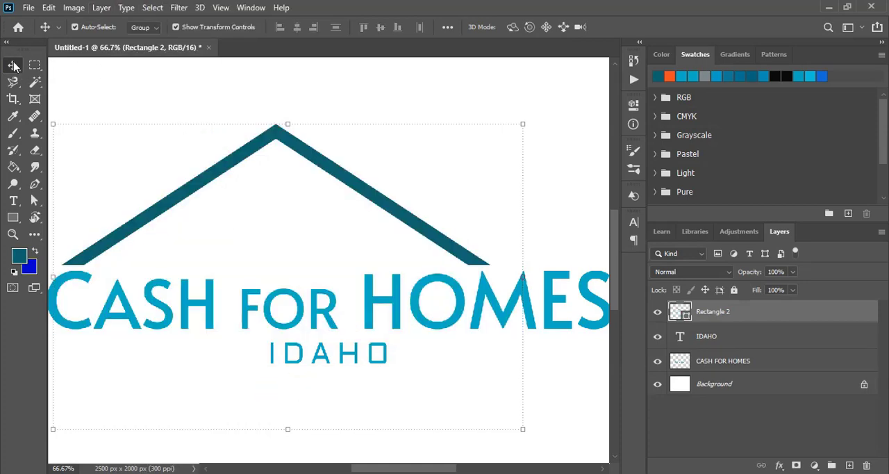
Duplicate the dark teal roof straight down, leaving a narrow gap beneath the original.
{"action": "left_click", "coordinate": [167, 101]}
{"action": "left_click", "coordinate": [296, 145]}
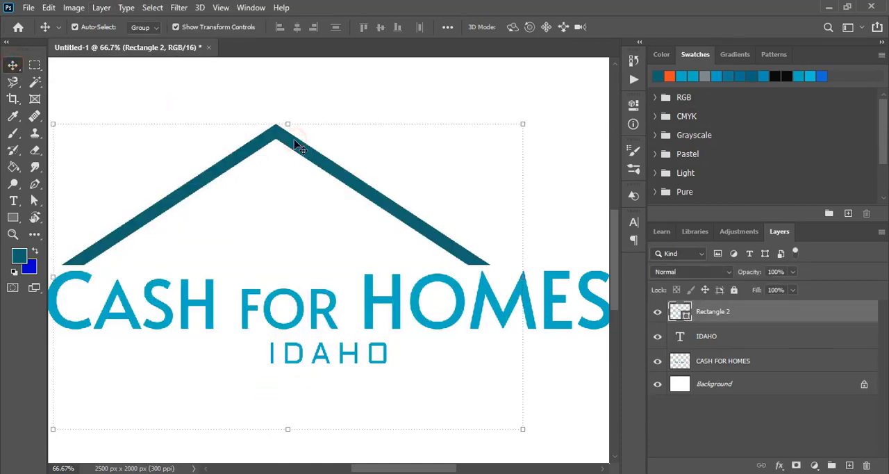
{"action": "left_click_drag", "start_coordinate": [294, 146], "coordinate": [293, 173]}
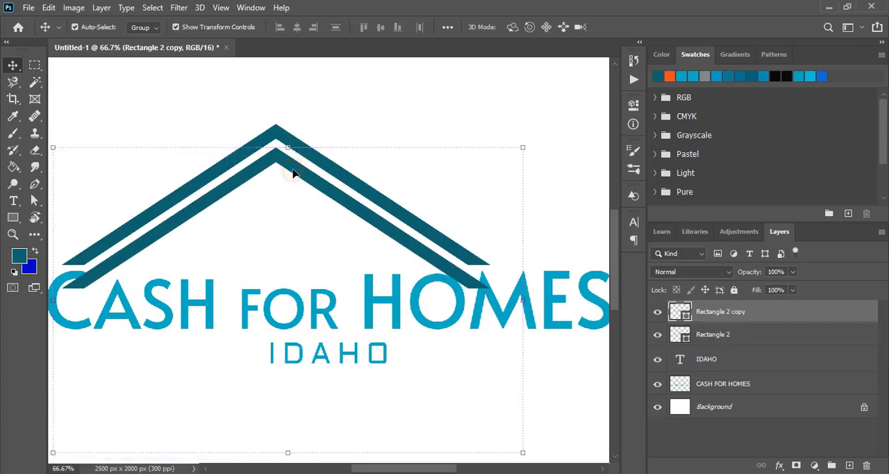
{"action": "left_click", "coordinate": [362, 123]}
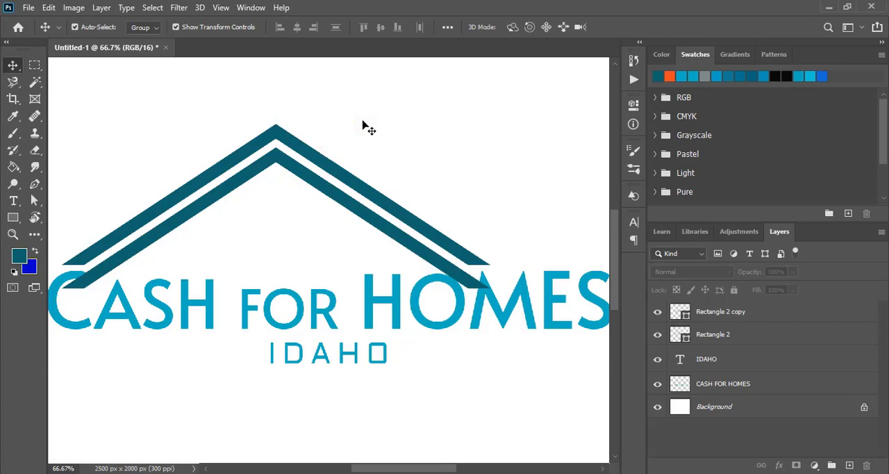
Duplicate the lower teal roof slightly further down and fill the copy with orange.
{"action": "left_click", "coordinate": [314, 179]}
{"action": "left_click_drag", "start_coordinate": [312, 179], "coordinate": [311, 185]}
{"action": "key", "text": "ctrl+j"}
{"action": "left_click", "coordinate": [669, 77]}
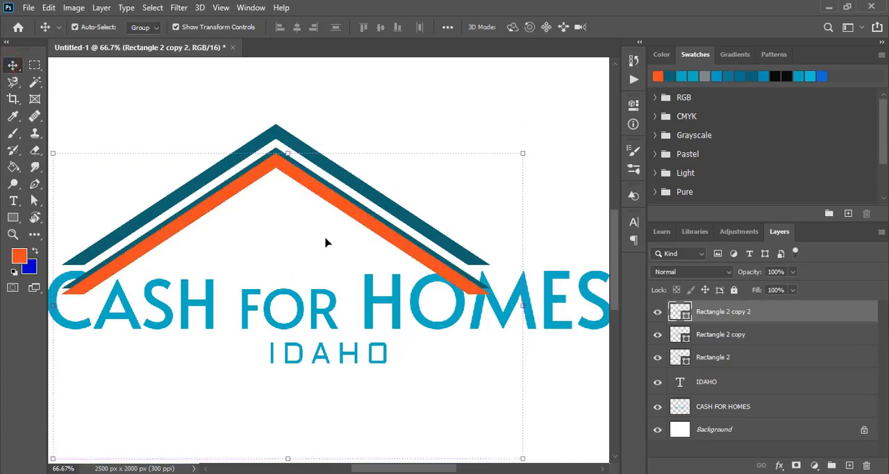
Squash the orange roof vertically to about 93% height so it tapers against the teal roof behind it.
{"action": "left_click_drag", "start_coordinate": [287, 458], "coordinate": [283, 425]}
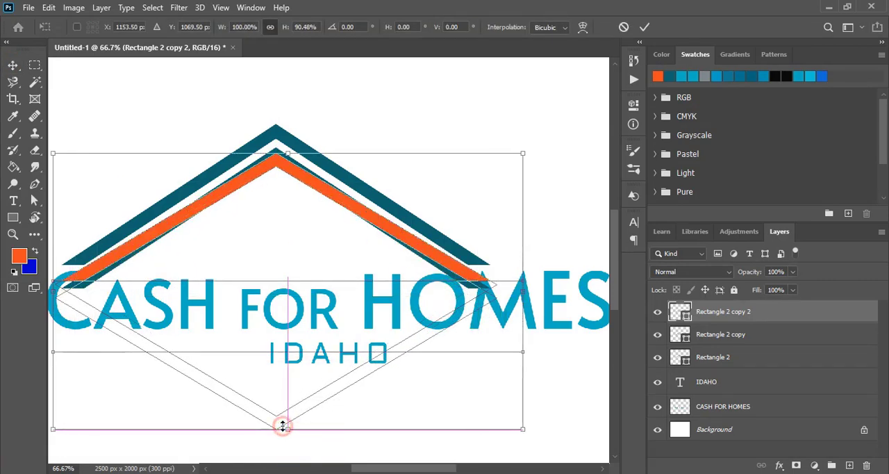
{"action": "key", "text": "Down"}
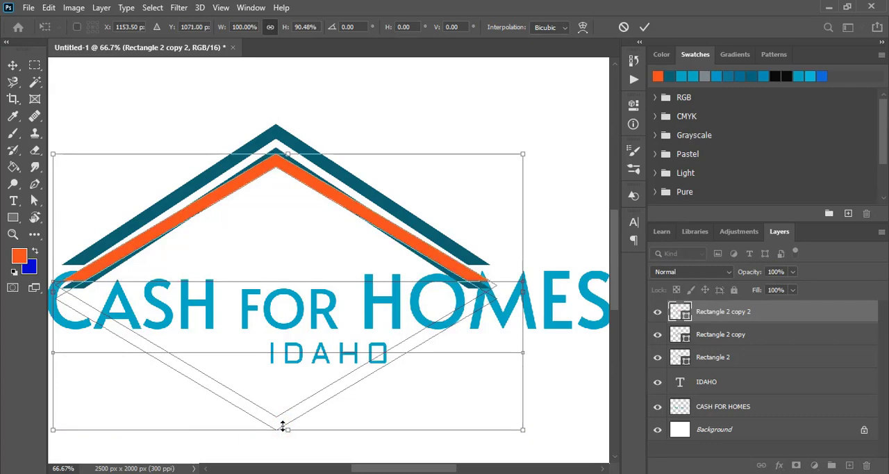
{"action": "scroll", "coordinate": [361, 254], "scroll_direction": "down", "scroll_amount": 1}
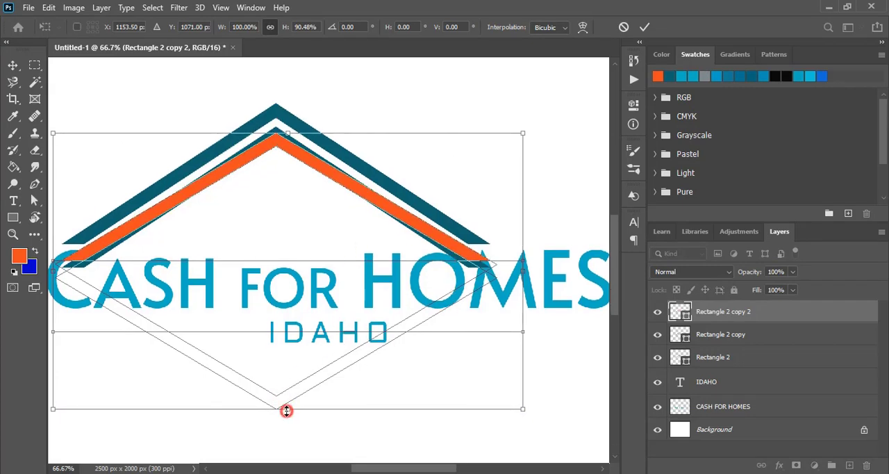
{"action": "left_click_drag", "start_coordinate": [286, 411], "coordinate": [286, 417]}
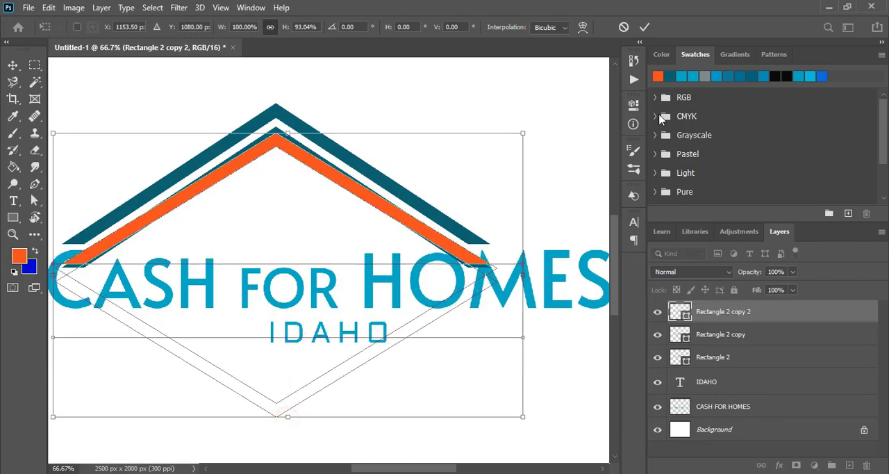
{"action": "left_click", "coordinate": [644, 29]}
{"action": "left_click", "coordinate": [565, 167]}
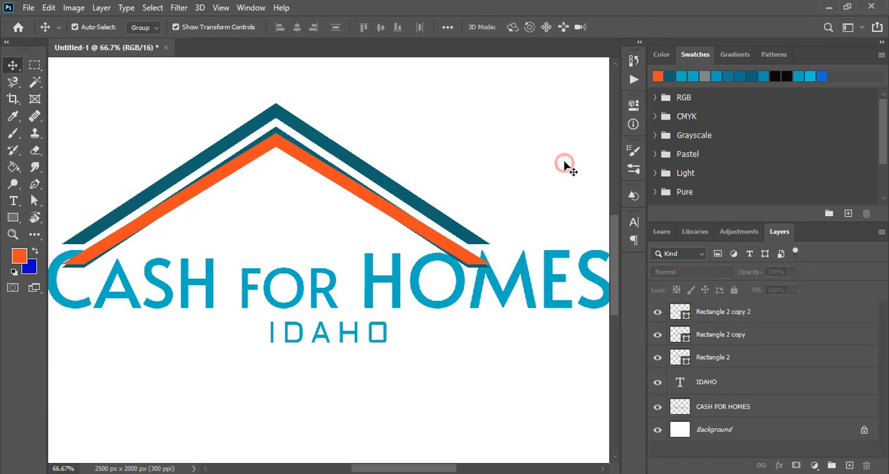
Select the orange roof and the lower teal roof and subtract the front shape, leaving a thin tapered orange line.
{"action": "left_click", "coordinate": [336, 185]}
{"action": "left_click", "coordinate": [301, 149], "text": "shift"}
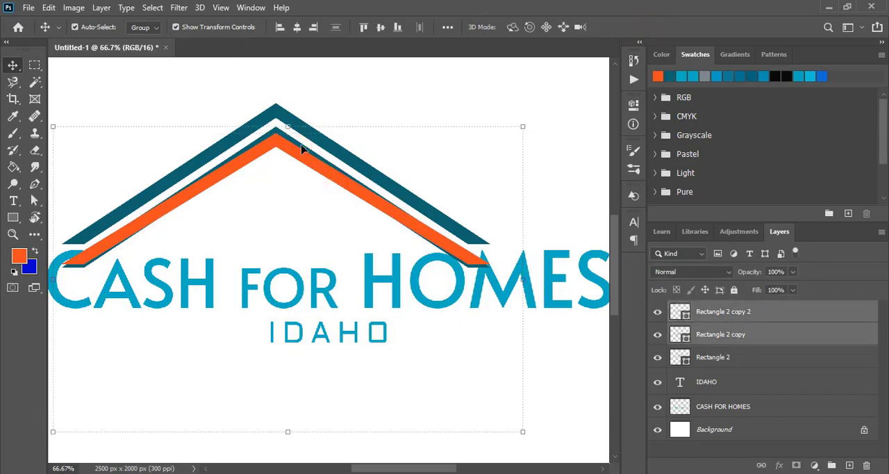
{"action": "left_click", "coordinate": [101, 7]}
{"action": "mouse_move", "coordinate": [195, 376]}
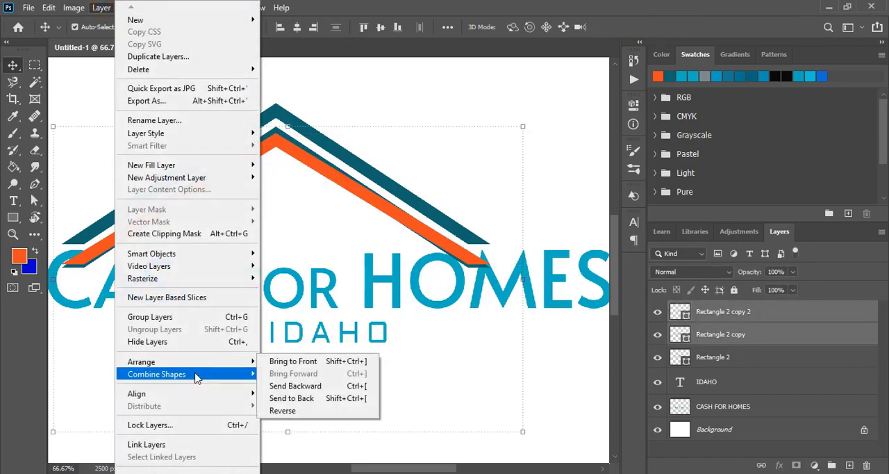
{"action": "left_click", "coordinate": [309, 387]}
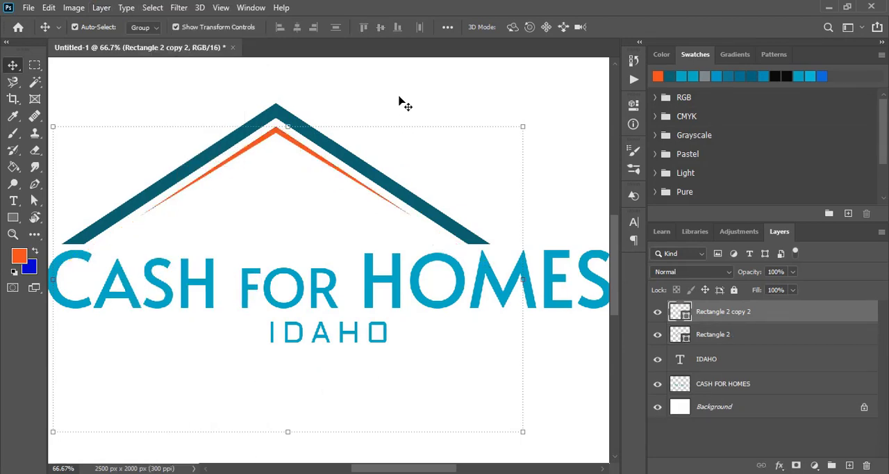
{"action": "left_click", "coordinate": [400, 100]}
Draw a square of about 66 x 66 px below the IDAHO subtitle and fill it with light blue.
{"action": "left_click", "coordinate": [13, 217]}
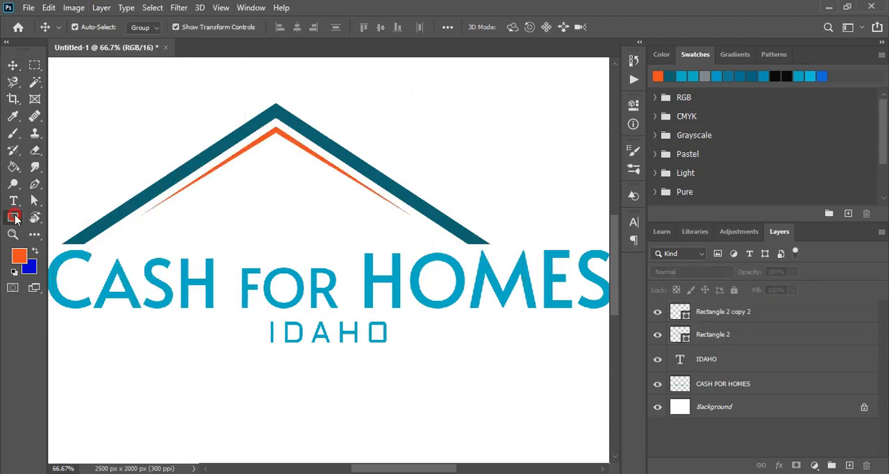
{"action": "scroll", "coordinate": [297, 353], "scroll_direction": "down", "scroll_amount": 1}
{"action": "left_click_drag", "start_coordinate": [271, 370], "coordinate": [289, 385]}
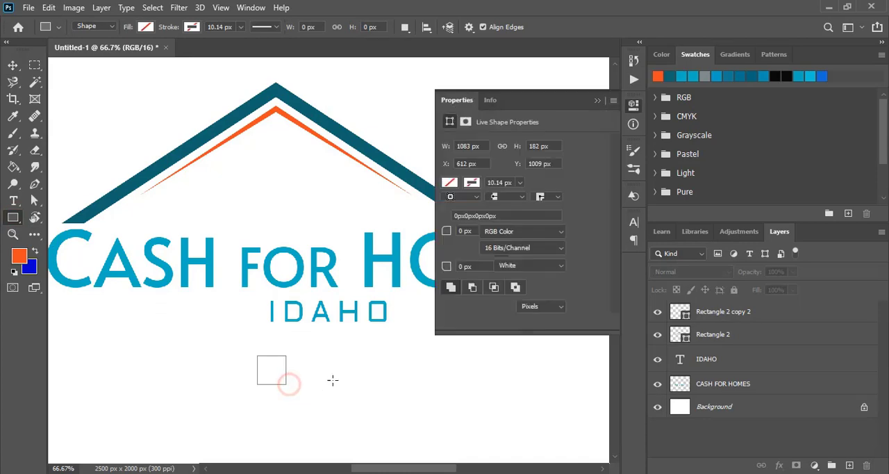
{"action": "left_click", "coordinate": [450, 183]}
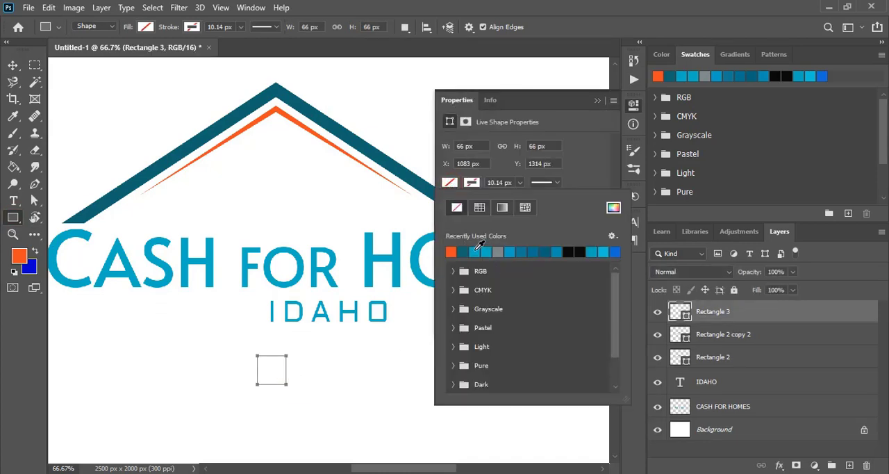
{"action": "left_click", "coordinate": [475, 251]}
{"action": "left_click", "coordinate": [597, 101]}
{"action": "left_click", "coordinate": [597, 101]}
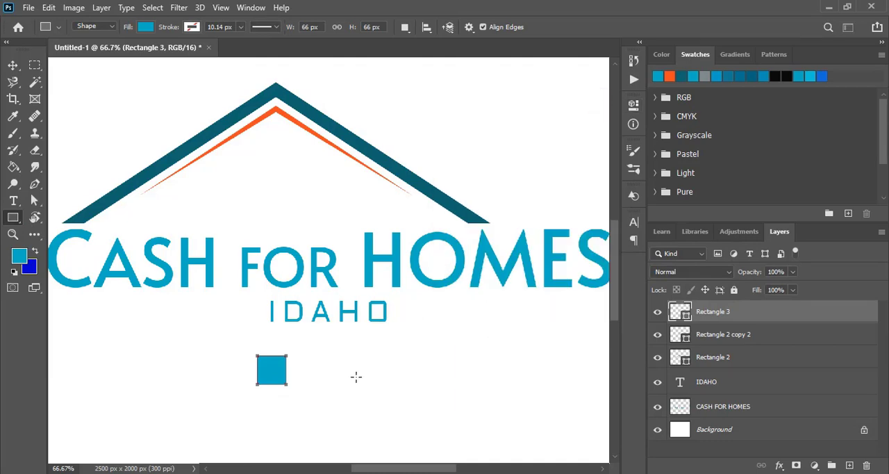
{"action": "left_click", "coordinate": [13, 66]}
{"action": "left_click", "coordinate": [325, 370]}
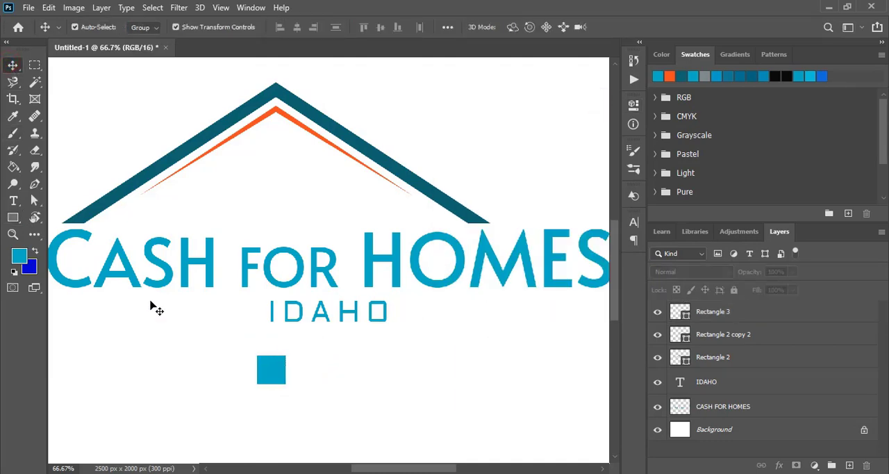
Draw a narrow vertical bar of about 4 x 84 px across the middle of the square and fill it with grey.
{"action": "scroll", "coordinate": [114, 271], "scroll_direction": "down", "scroll_amount": 1}
{"action": "left_click", "coordinate": [11, 235]}
{"action": "left_click_drag", "start_coordinate": [222, 306], "coordinate": [344, 400]}
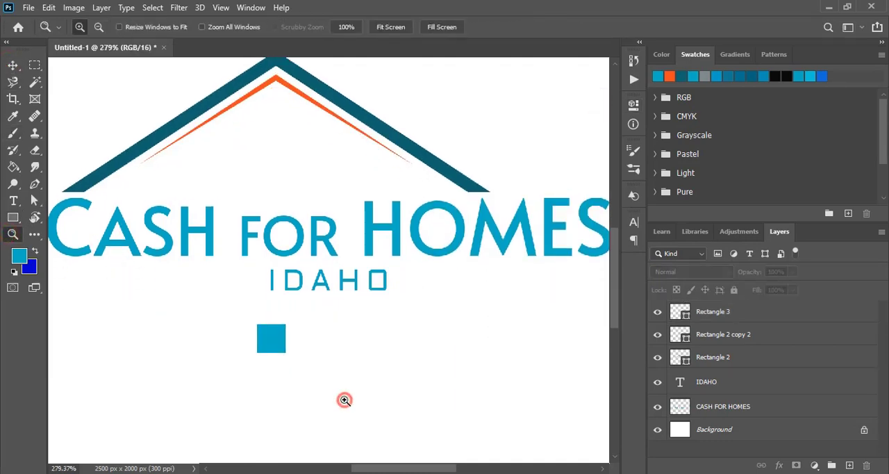
{"action": "key", "text": "v"}
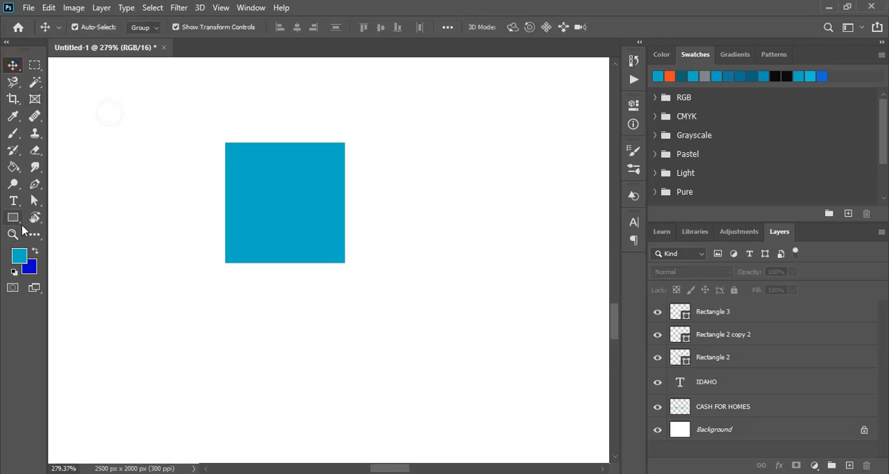
{"action": "left_click", "coordinate": [13, 218]}
{"action": "left_click_drag", "start_coordinate": [280, 130], "coordinate": [286, 282]}
{"action": "left_click", "coordinate": [450, 182]}
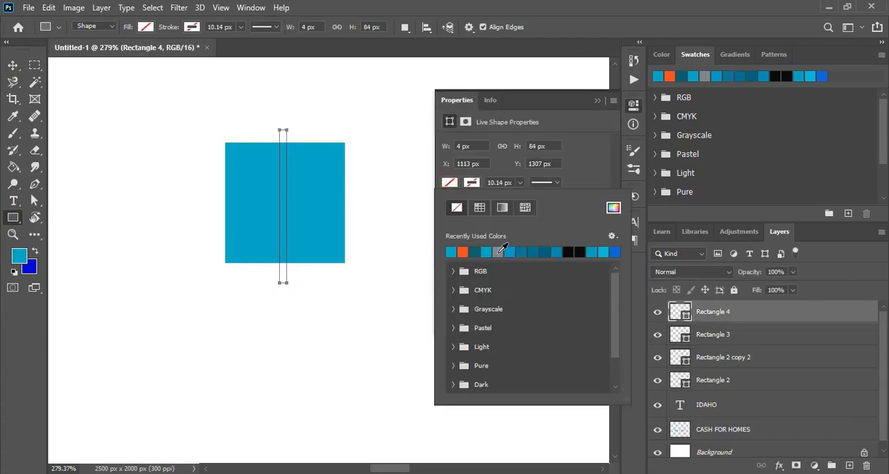
{"action": "left_click", "coordinate": [500, 250]}
{"action": "left_click", "coordinate": [596, 100]}
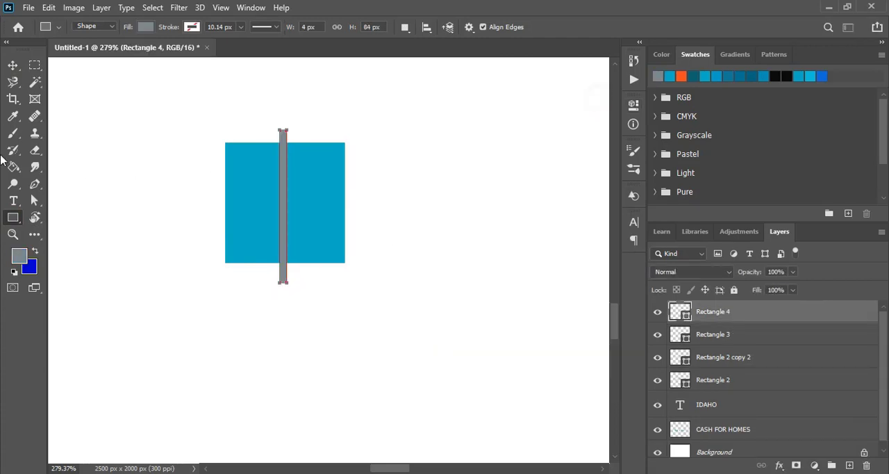
{"action": "left_click", "coordinate": [12, 65]}
{"action": "left_click", "coordinate": [152, 190]}
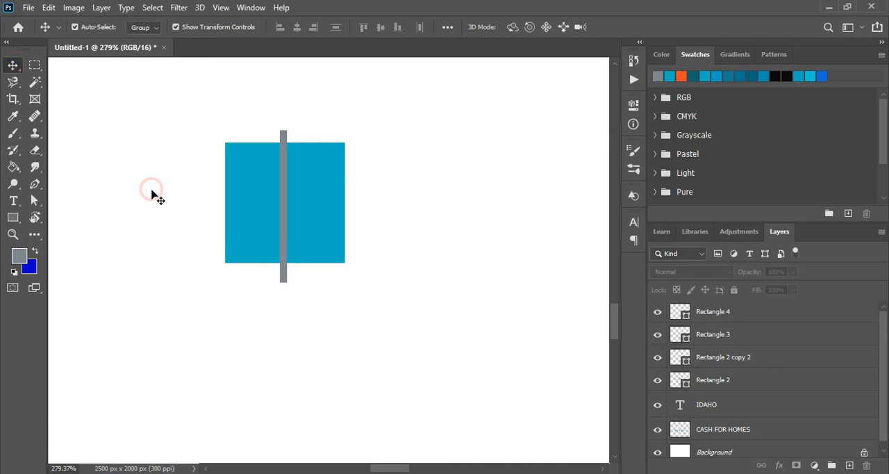
Align the grey bar and the blue square on their horizontal and vertical centers.
{"action": "left_click", "coordinate": [284, 194]}
{"action": "left_click", "coordinate": [328, 198], "text": "shift"}
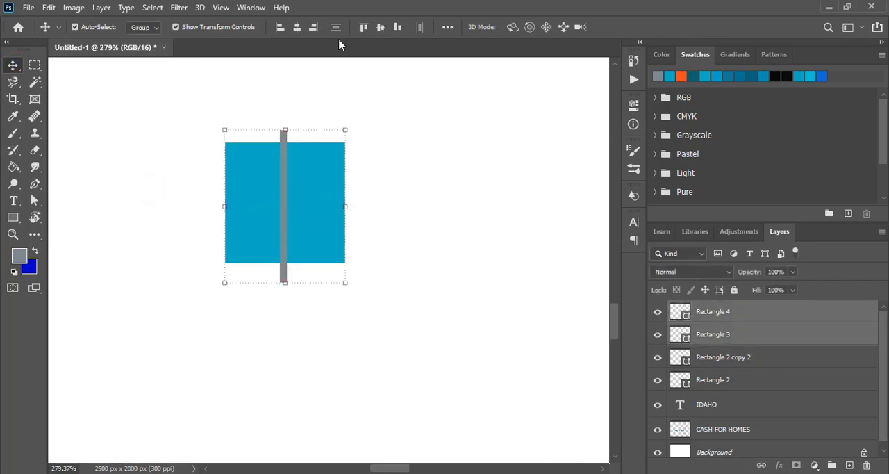
{"action": "left_click", "coordinate": [298, 27]}
{"action": "left_click", "coordinate": [381, 28]}
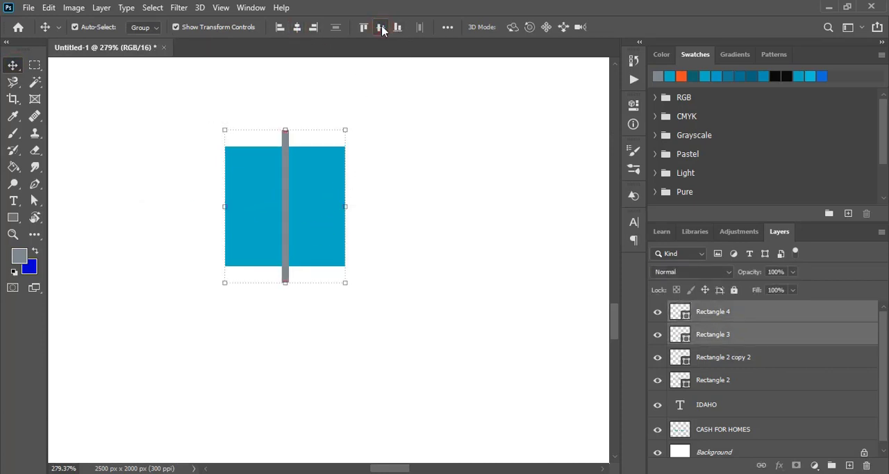
{"action": "left_click", "coordinate": [427, 205]}
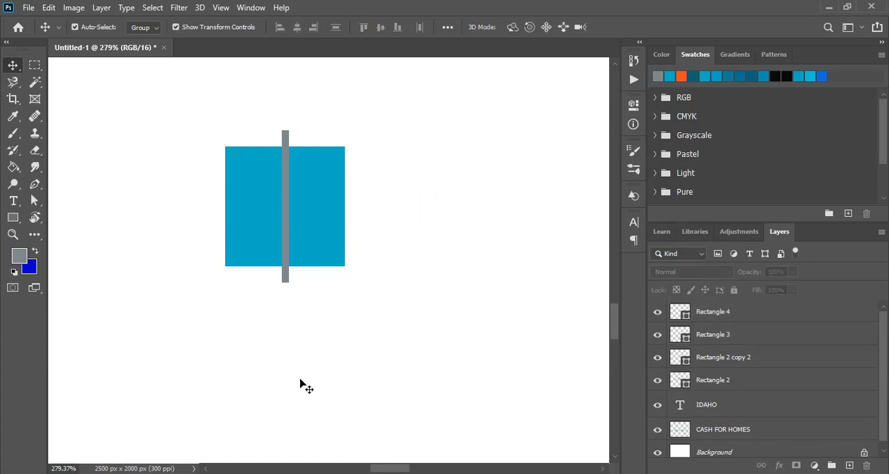
Copy the grey bar, paste it in place and rotate the copy 90° to form a cross.
{"action": "left_click", "coordinate": [286, 226]}
{"action": "left_click", "coordinate": [48, 8]}
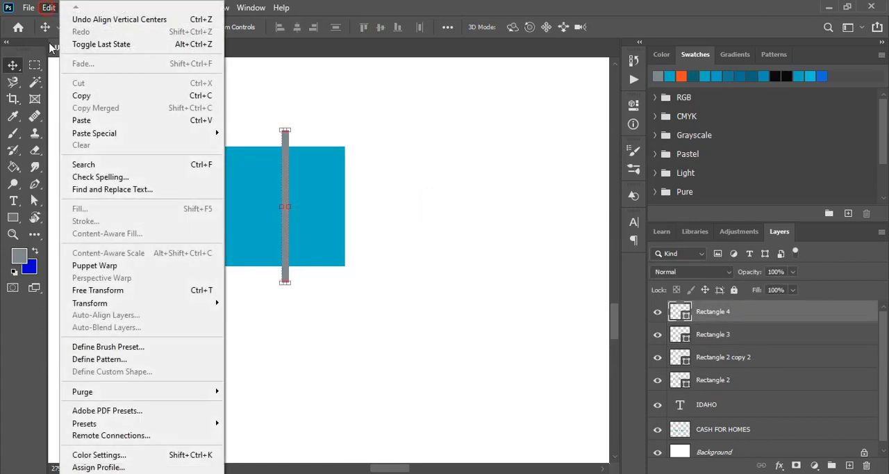
{"action": "left_click", "coordinate": [80, 95]}
{"action": "left_click", "coordinate": [49, 7]}
{"action": "mouse_move", "coordinate": [127, 133]}
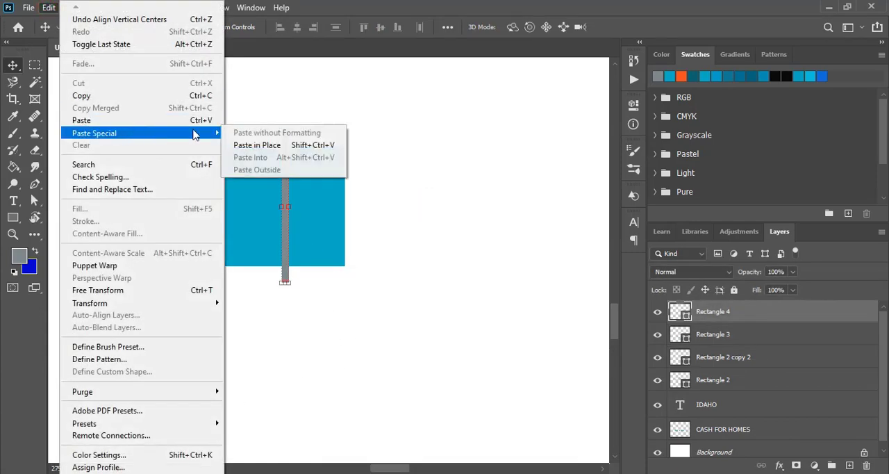
{"action": "left_click", "coordinate": [257, 145]}
{"action": "left_click_drag", "start_coordinate": [297, 124], "coordinate": [355, 217]}
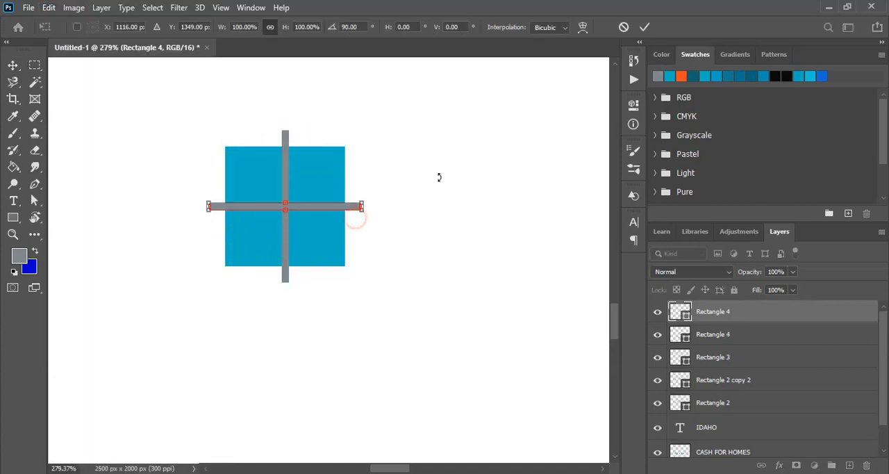
{"action": "left_click", "coordinate": [644, 27]}
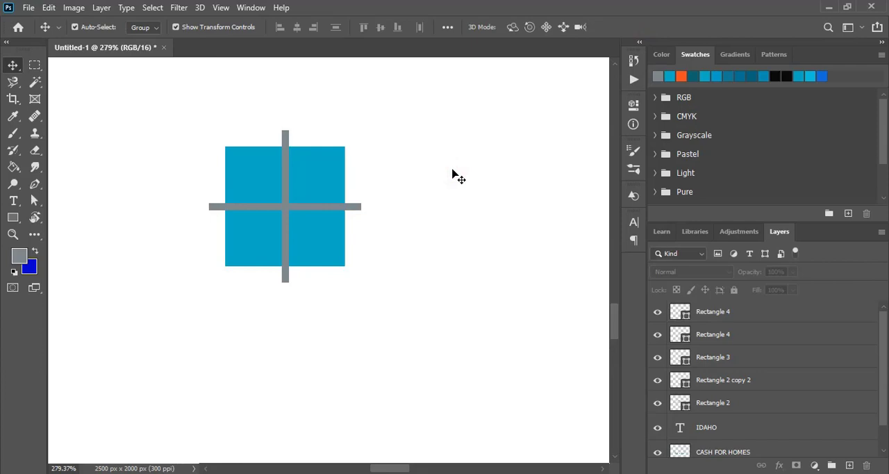
Select the vertical bar and the square and subtract the front shape to split the square into two halves.
{"action": "left_click", "coordinate": [284, 182]}
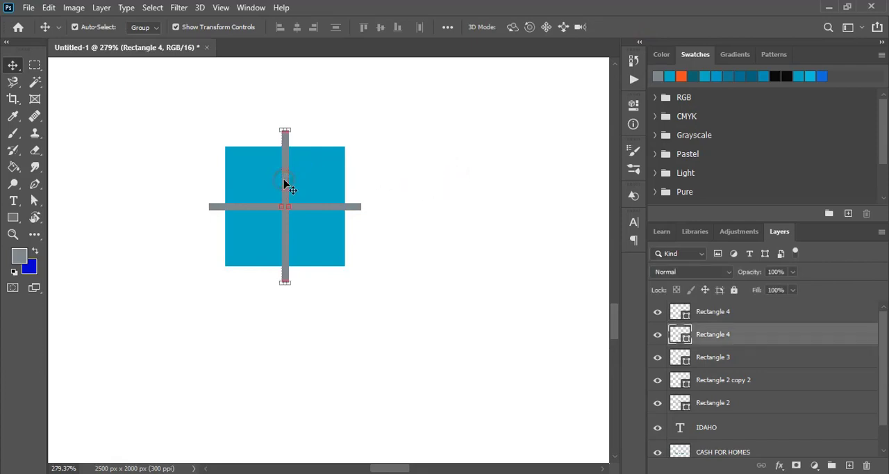
{"action": "left_click", "coordinate": [321, 175], "text": "shift"}
{"action": "left_click", "coordinate": [102, 7]}
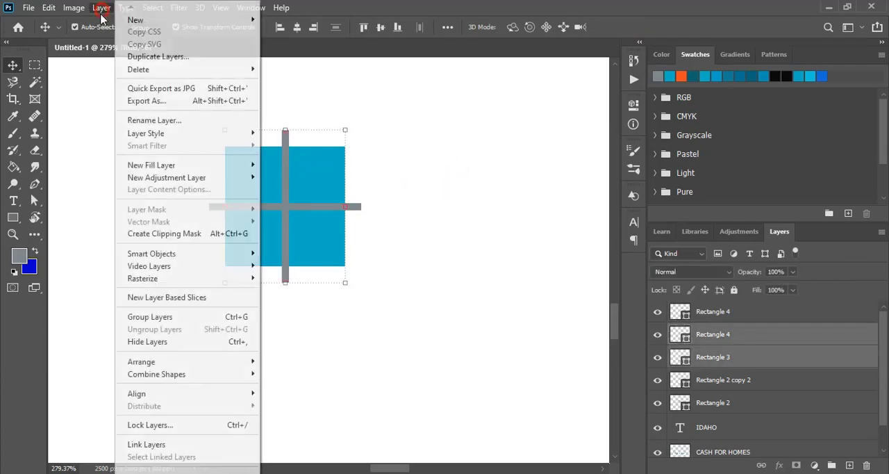
{"action": "mouse_move", "coordinate": [210, 375]}
{"action": "left_click", "coordinate": [314, 386]}
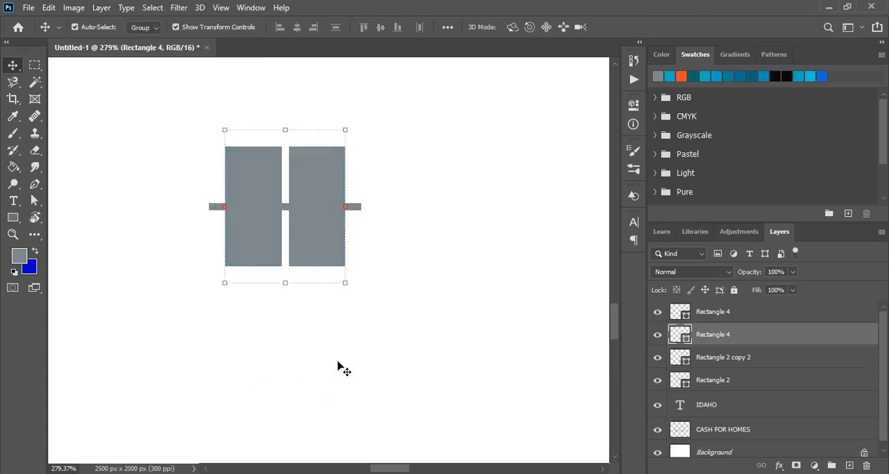
{"action": "left_click", "coordinate": [417, 252]}
Select the horizontal bar and the split square and subtract the front shape to form four window panes.
{"action": "left_click", "coordinate": [357, 206]}
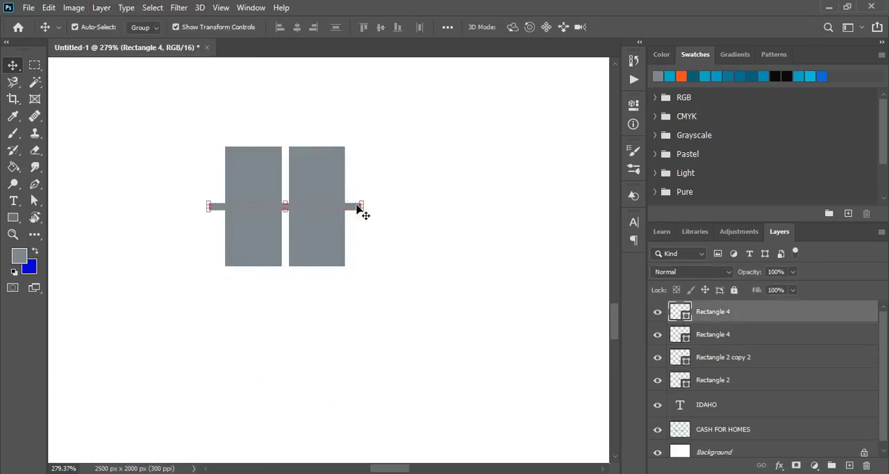
{"action": "left_click", "coordinate": [314, 241], "text": "shift"}
{"action": "left_click", "coordinate": [75, 8]}
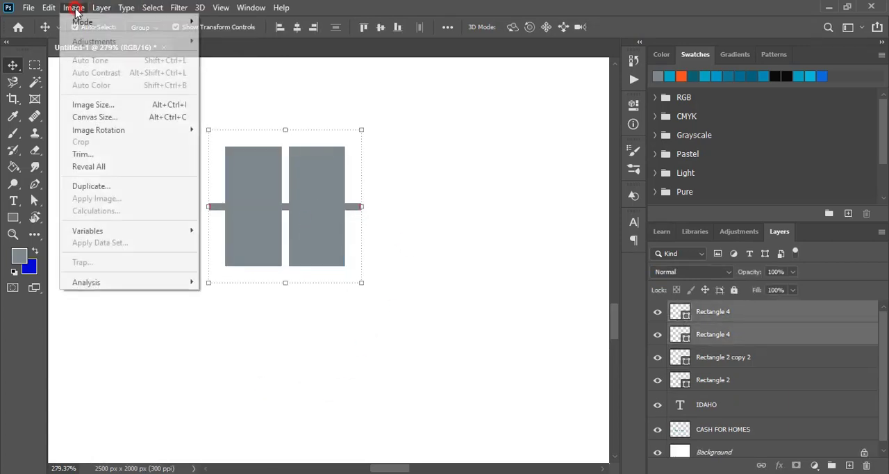
{"action": "mouse_move", "coordinate": [101, 7]}
{"action": "mouse_move", "coordinate": [228, 363]}
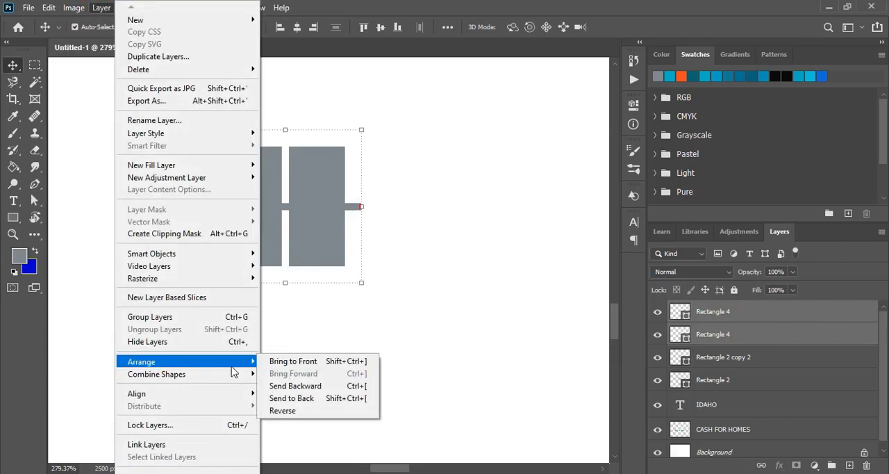
{"action": "left_click", "coordinate": [299, 388]}
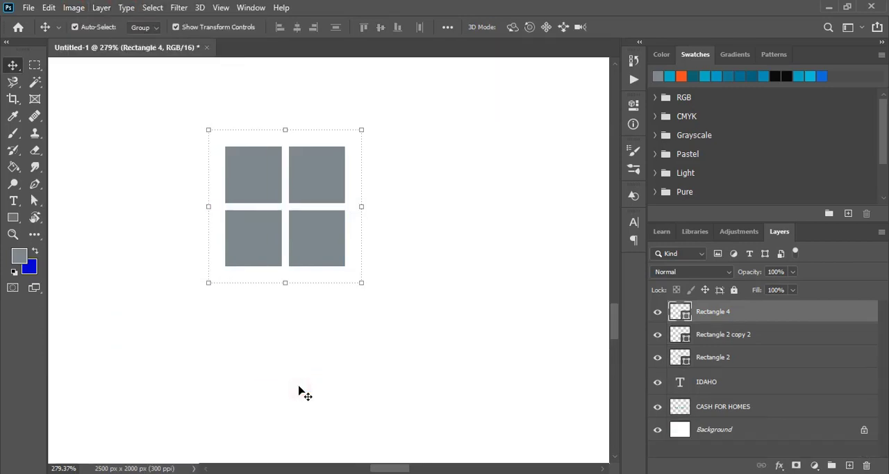
{"action": "left_click", "coordinate": [452, 225]}
Move the window under the roof peak, scale it to about 155% and nudge it left towards the roof's center.
{"action": "key", "text": "ctrl+minus"}
{"action": "key", "text": "ctrl+minus"}
{"action": "key", "text": "ctrl+minus"}
{"action": "key", "text": "ctrl+minus"}
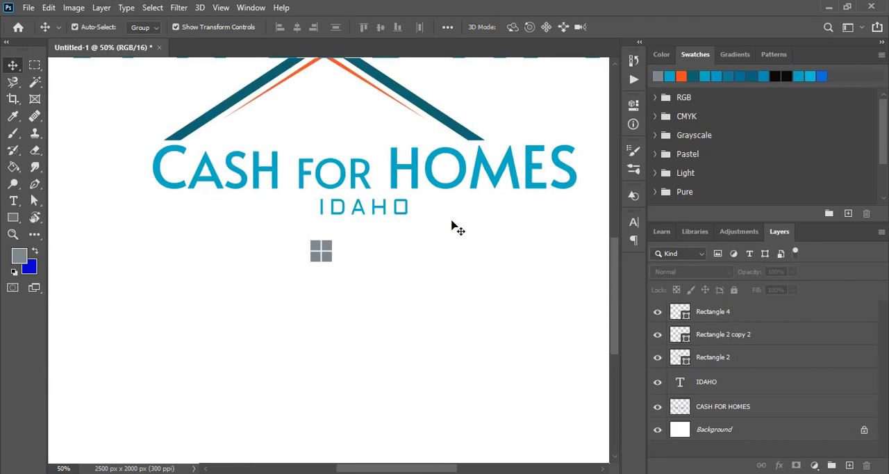
{"action": "scroll", "coordinate": [452, 306], "scroll_direction": "up", "scroll_amount": 2}
{"action": "left_click_drag", "start_coordinate": [335, 308], "coordinate": [352, 178]}
{"action": "key", "text": "ctrl+t"}
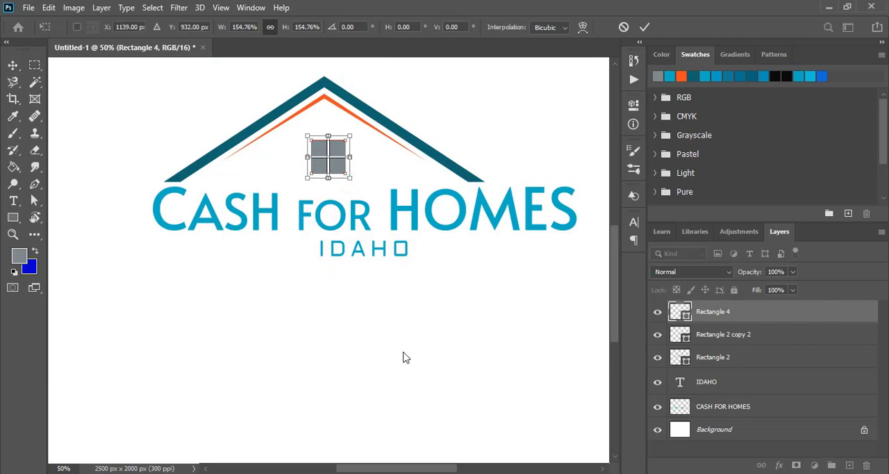
{"action": "left_click", "coordinate": [642, 28]}
{"action": "key", "text": "Left"}
{"action": "key", "text": "Left"}
{"action": "key", "text": "Left"}
{"action": "key", "text": "Left"}
{"action": "key", "text": "Left"}
{"action": "key", "text": "Left"}
{"action": "key", "text": "Left"}
{"action": "key", "text": "Left"}
{"action": "key", "text": "Left"}
{"action": "key", "text": "Left"}
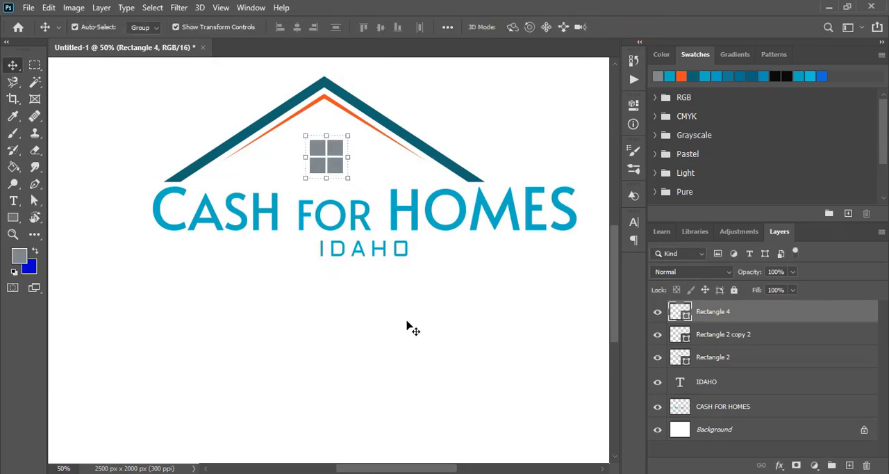
Nudge the four-pane window slightly up and left to center it under the roof peak.
{"action": "key", "text": "Up"}
{"action": "key", "text": "Up"}
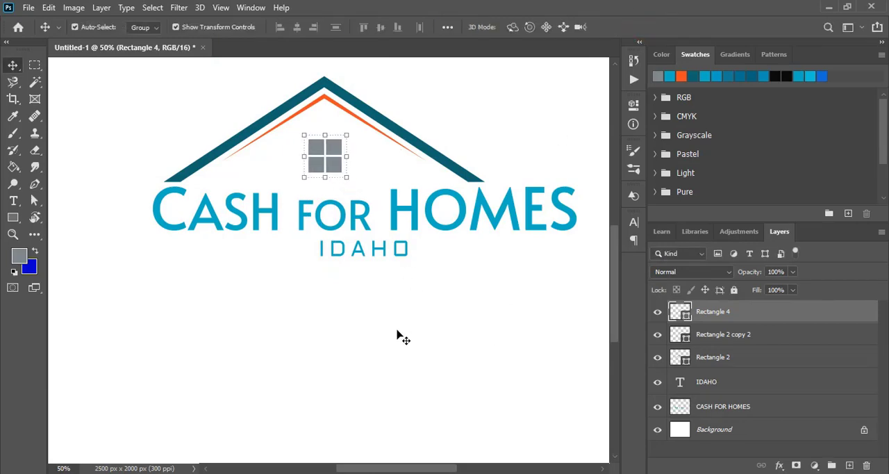
{"action": "left_click", "coordinate": [399, 337]}
Draw a 32 × 81 px chimney rectangle on the roof's left slope and fill it with the roof's dark teal.
{"action": "scroll", "coordinate": [229, 277], "scroll_direction": "up", "scroll_amount": 1}
{"action": "left_click", "coordinate": [13, 217]}
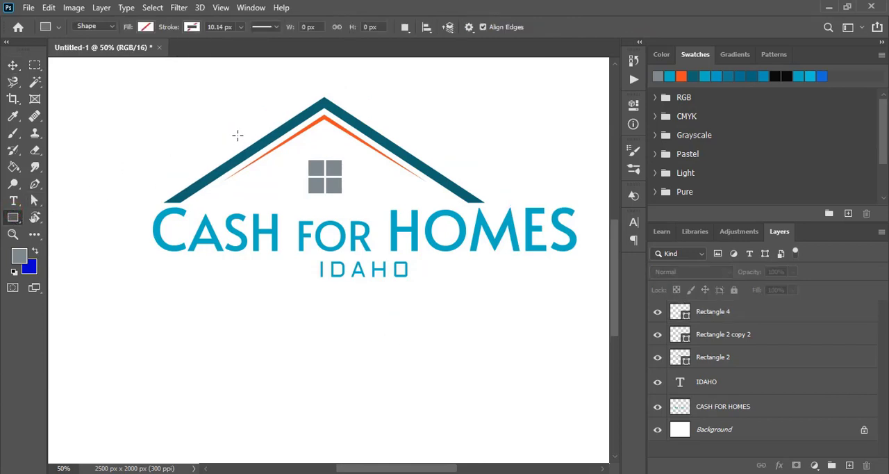
{"action": "left_click_drag", "start_coordinate": [238, 131], "coordinate": [249, 158]}
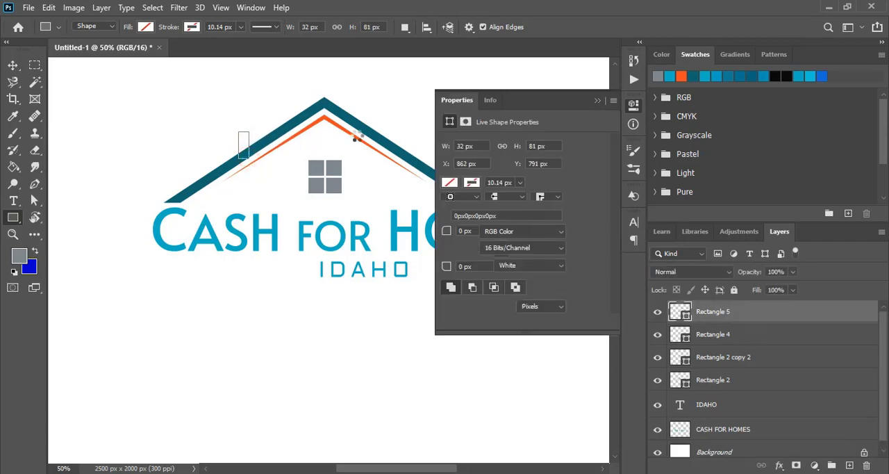
{"action": "left_click", "coordinate": [450, 183]}
{"action": "left_click", "coordinate": [489, 250]}
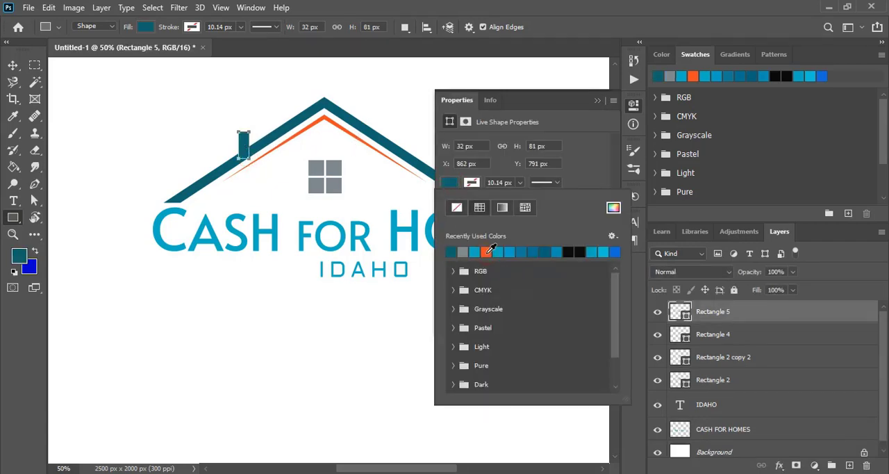
{"action": "left_click", "coordinate": [597, 100]}
{"action": "left_click", "coordinate": [597, 100]}
{"action": "left_click", "coordinate": [13, 65]}
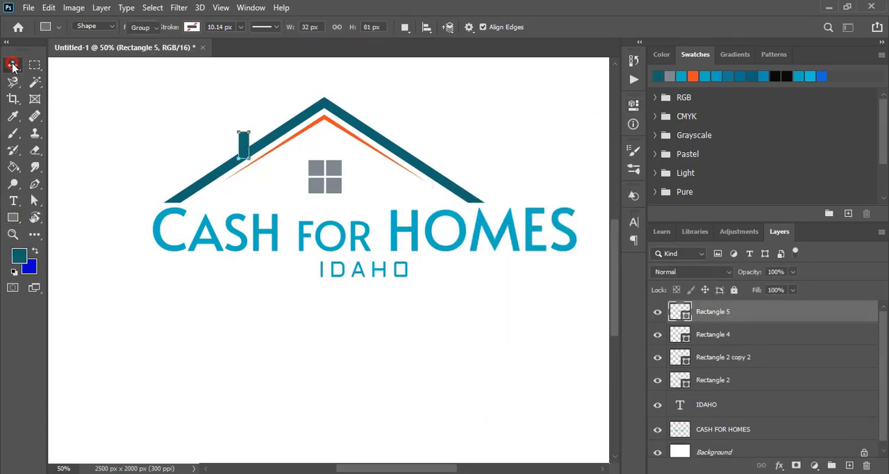
{"action": "left_click", "coordinate": [118, 143]}
Draw a 152 × 19 px horizontal bar at the lower end of the left roof slope and fill it dark blue.
{"action": "key", "text": "ctrl+plus"}
{"action": "key", "text": "u"}
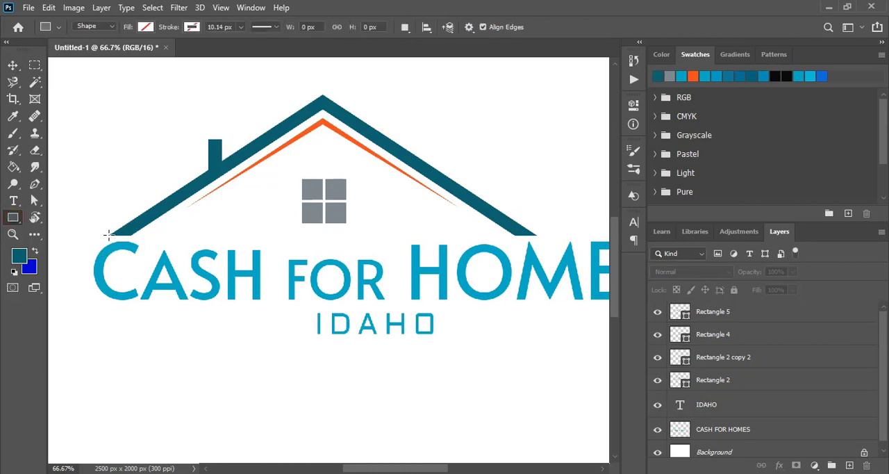
{"action": "left_click_drag", "start_coordinate": [109, 235], "coordinate": [173, 230]}
{"action": "left_click", "coordinate": [449, 182]}
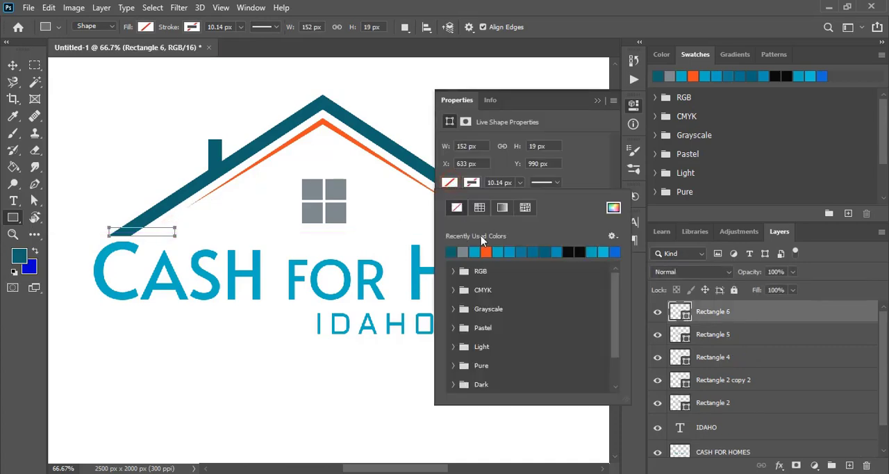
{"action": "left_click", "coordinate": [551, 252]}
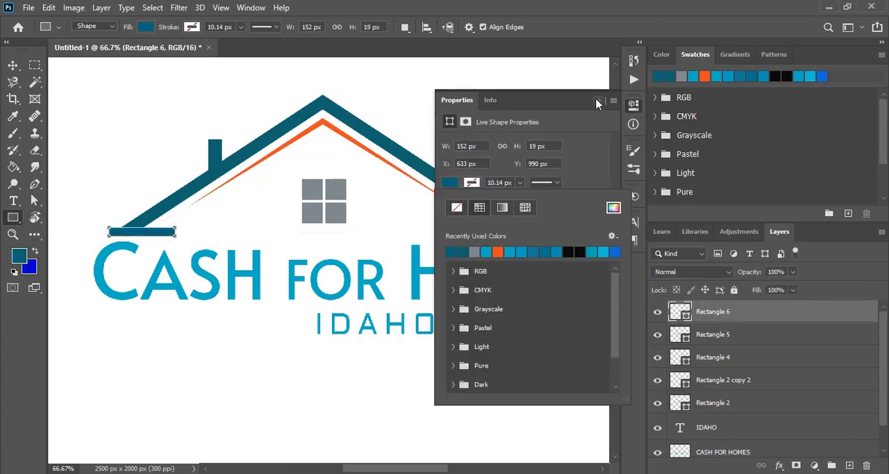
{"action": "left_click", "coordinate": [596, 103]}
{"action": "left_click", "coordinate": [12, 65]}
{"action": "left_click", "coordinate": [113, 161]}
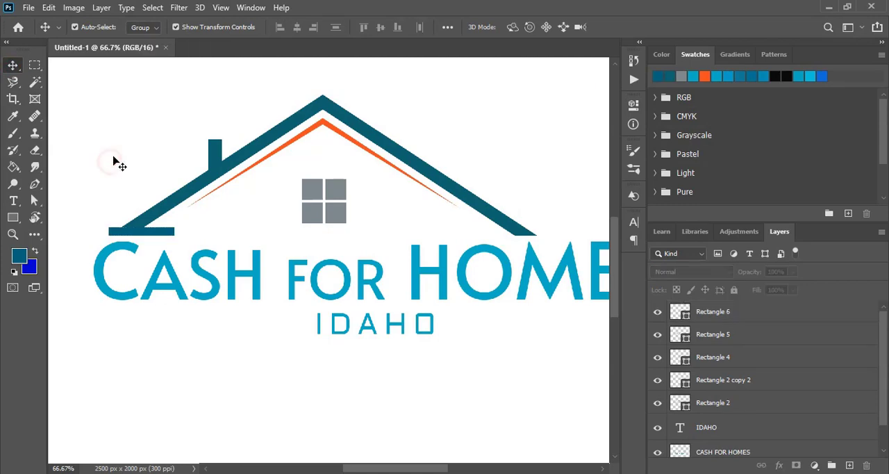
Duplicate the left eave bar to the lower end of the right roof slope and nudge the copy up.
{"action": "key", "text": "ctrl+minus"}
{"action": "left_click_drag", "start_coordinate": [207, 261], "coordinate": [473, 270]}
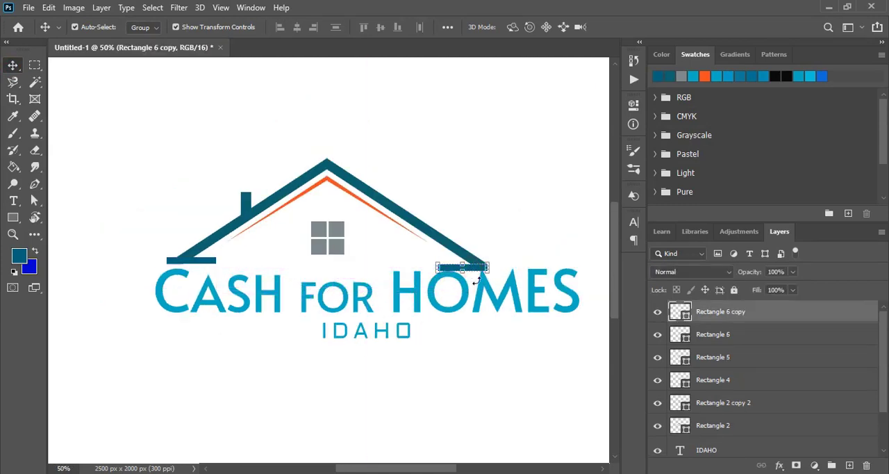
{"action": "key", "text": "Up"}
{"action": "key", "text": "Up"}
{"action": "key", "text": "Up"}
{"action": "key", "text": "Up"}
{"action": "key", "text": "Up"}
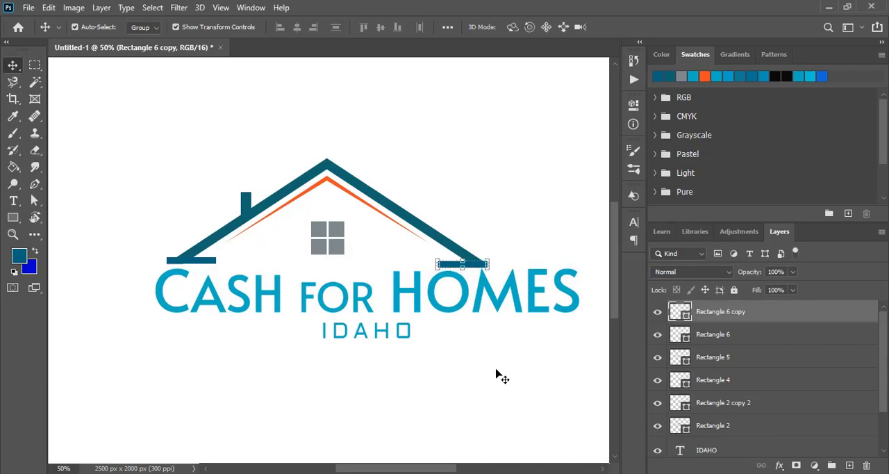
{"action": "left_click", "coordinate": [496, 373]}
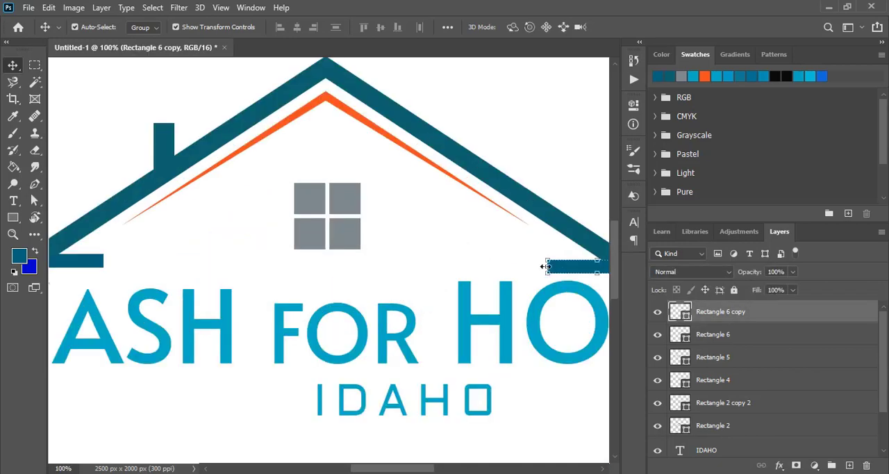
Stretch the right eave bar inward to about 143.57% of its width, ending above the H of HOMES.
{"action": "left_click_drag", "start_coordinate": [546, 266], "coordinate": [498, 278]}
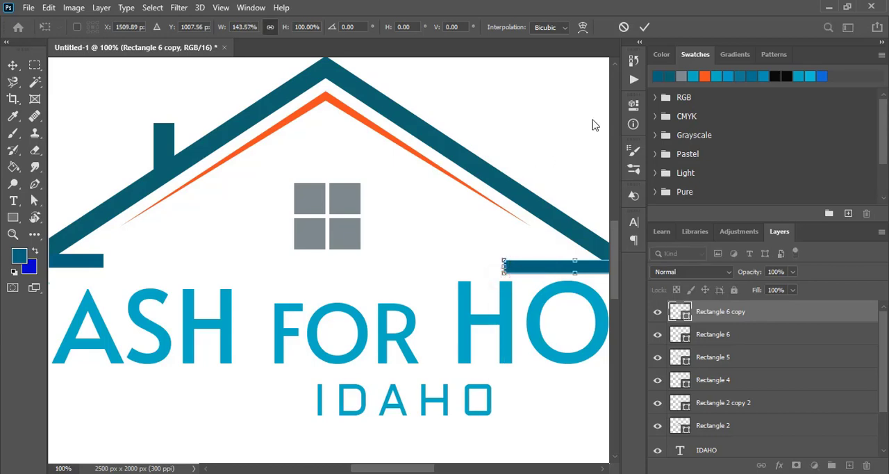
{"action": "left_click", "coordinate": [644, 26]}
{"action": "left_click", "coordinate": [520, 128]}
Draw a 20 × 69 px vertical rectangle from the right eave bar's inner end over the H of HOMES and fill it blue.
{"action": "left_click", "coordinate": [12, 217]}
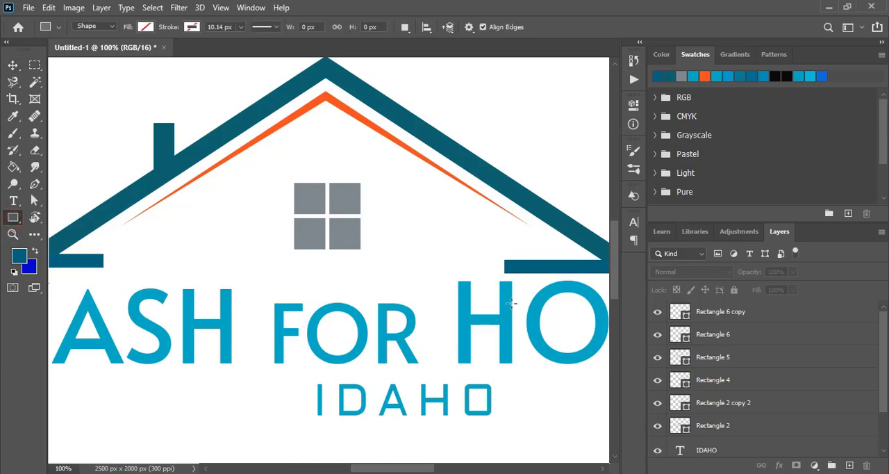
{"action": "left_click_drag", "start_coordinate": [512, 306], "coordinate": [498, 259]}
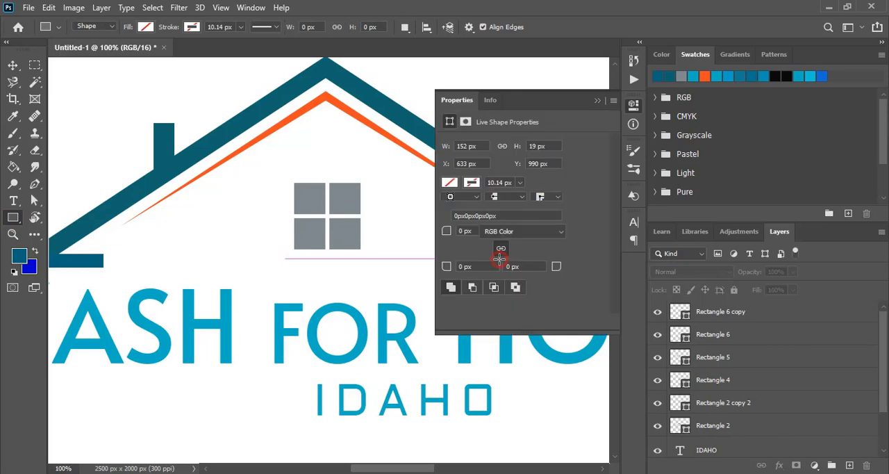
{"action": "left_click", "coordinate": [450, 182]}
{"action": "left_click", "coordinate": [545, 252]}
{"action": "left_click", "coordinate": [597, 101]}
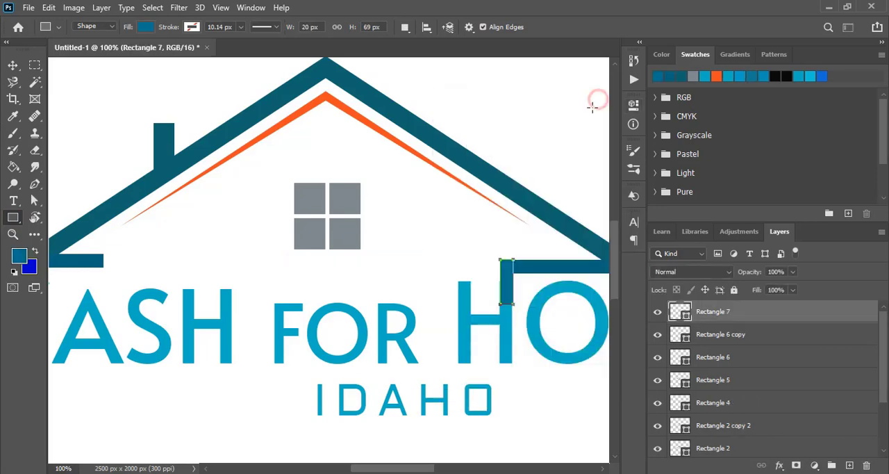
{"action": "left_click", "coordinate": [13, 67]}
{"action": "left_click", "coordinate": [492, 110]}
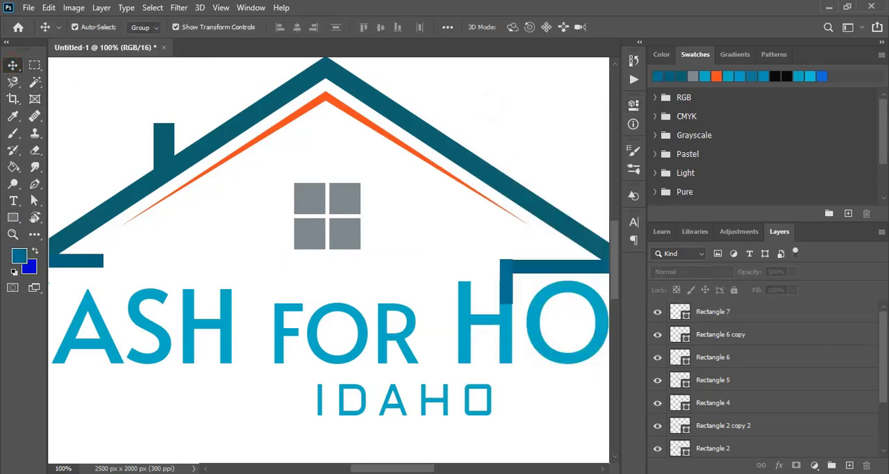
Nudge the vertical bar left to line it up with the right stem of the H in HOMES.
{"action": "left_click", "coordinate": [604, 468]}
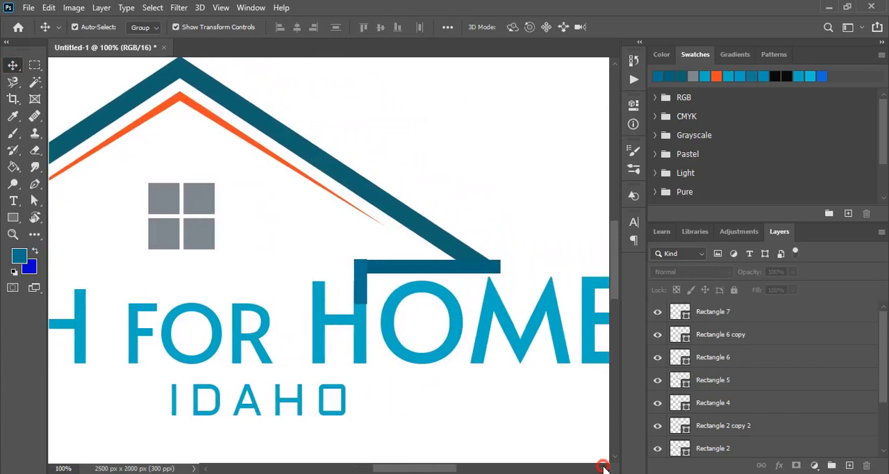
{"action": "key", "text": "ctrl+plus"}
{"action": "key", "text": "ctrl+plus"}
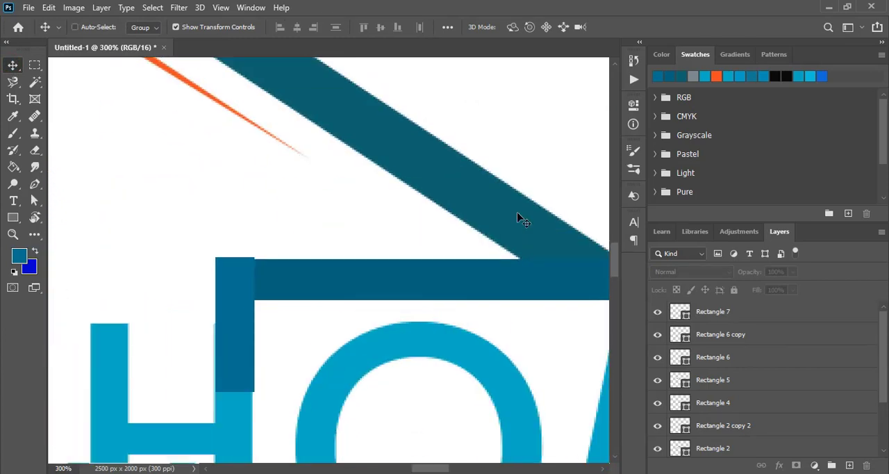
{"action": "scroll", "coordinate": [517, 217], "scroll_direction": "down", "scroll_amount": 3}
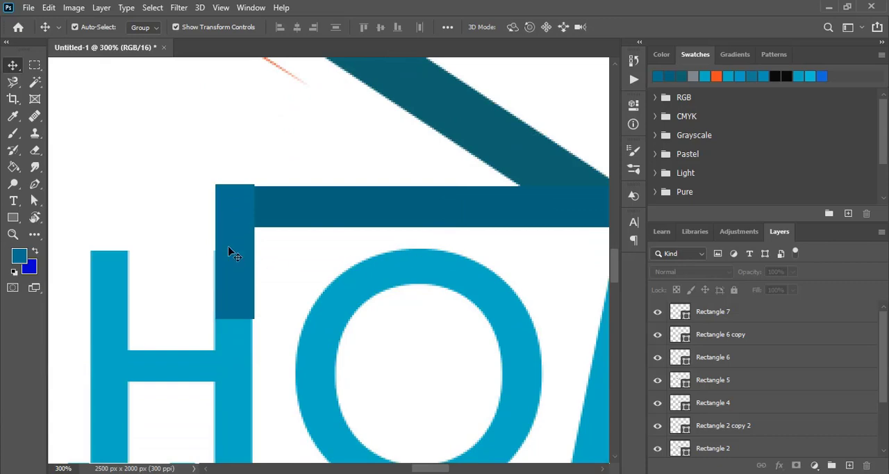
{"action": "left_click", "coordinate": [233, 253]}
{"action": "key", "text": "Left"}
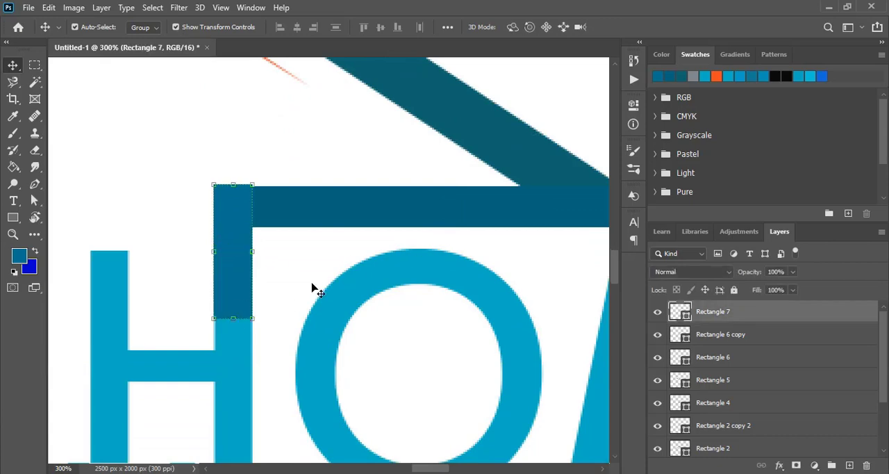
Stretch the vertical bar to about 233.33% height down to the H's baseline and trim its upper end flush with the eave bar.
{"action": "scroll", "coordinate": [292, 285], "scroll_direction": "down", "scroll_amount": 4}
{"action": "left_click_drag", "start_coordinate": [233, 234], "coordinate": [233, 416]}
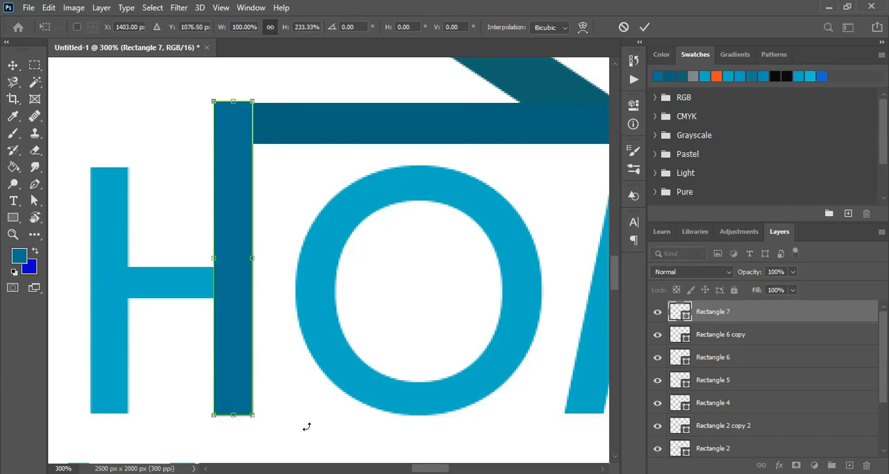
{"action": "left_click", "coordinate": [645, 28]}
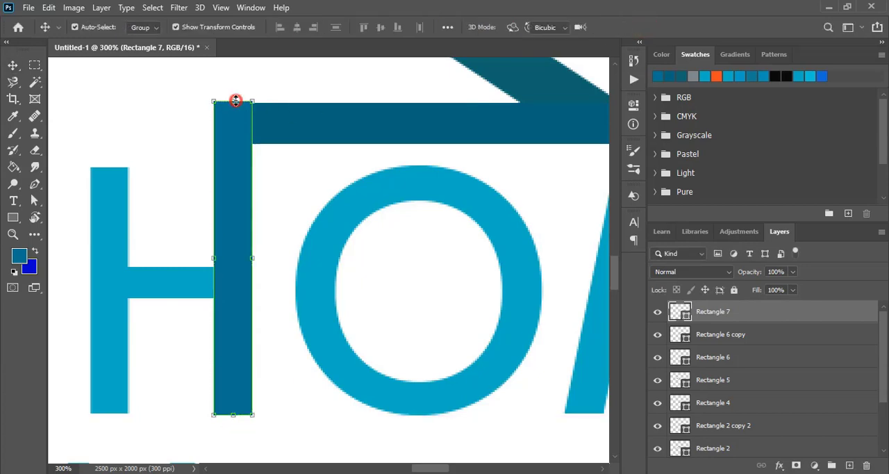
{"action": "left_click_drag", "start_coordinate": [236, 100], "coordinate": [235, 103]}
{"action": "left_click", "coordinate": [645, 26]}
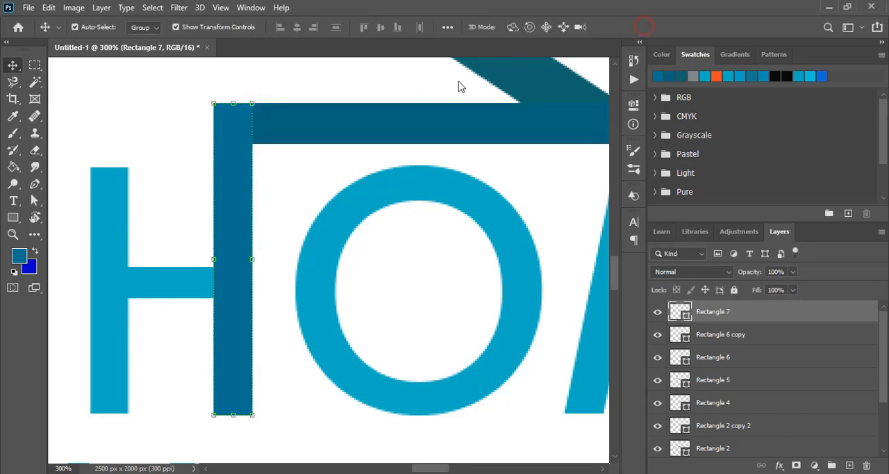
{"action": "left_click", "coordinate": [331, 83]}
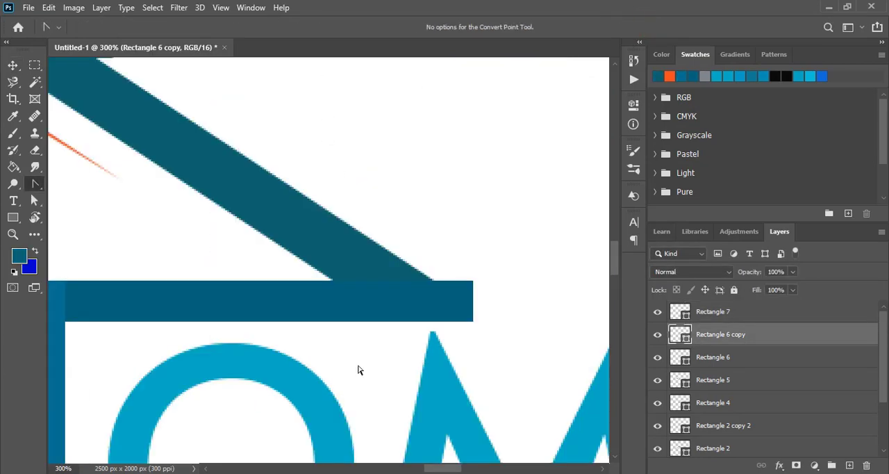
Move the upper outer corner point of the right eave bar inward to meet the roof's outer edge.
{"action": "left_click", "coordinate": [243, 303]}
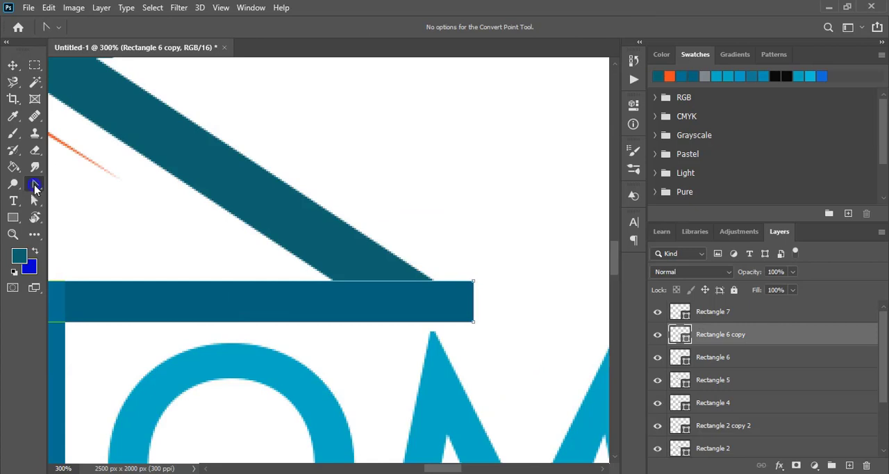
{"action": "left_click", "coordinate": [34, 185]}
{"action": "left_click", "coordinate": [75, 246]}
{"action": "left_click_drag", "start_coordinate": [474, 283], "coordinate": [475, 286]}
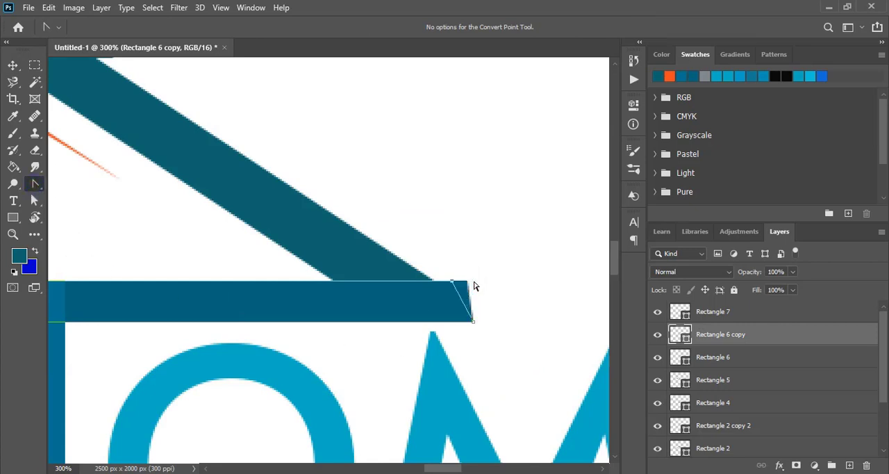
{"action": "key", "text": "Left"}
{"action": "key", "text": "Left"}
{"action": "key", "text": "Left"}
{"action": "key", "text": "Left"}
{"action": "key", "text": "Left"}
{"action": "key", "text": "Up"}
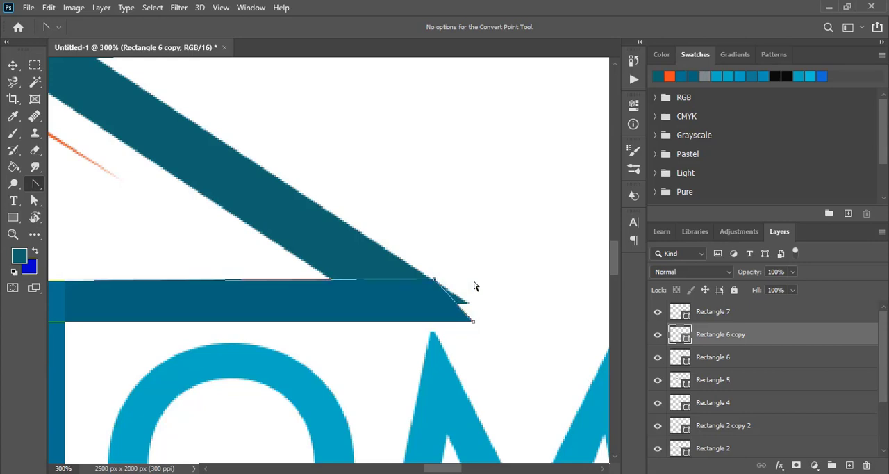
{"action": "key", "text": "Down"}
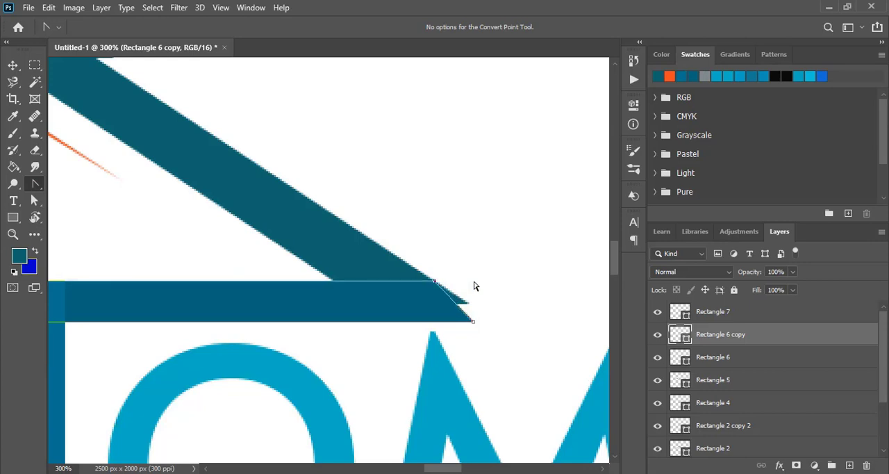
Shift the lower outer corner point of the right eave bar outward to continue the roof's slope.
{"action": "left_click", "coordinate": [473, 321]}
{"action": "key", "text": "Right"}
{"action": "key", "text": "Right"}
{"action": "key", "text": "Right"}
{"action": "key", "text": "Right"}
{"action": "key", "text": "Right"}
{"action": "key", "text": "Right"}
{"action": "key", "text": "Right"}
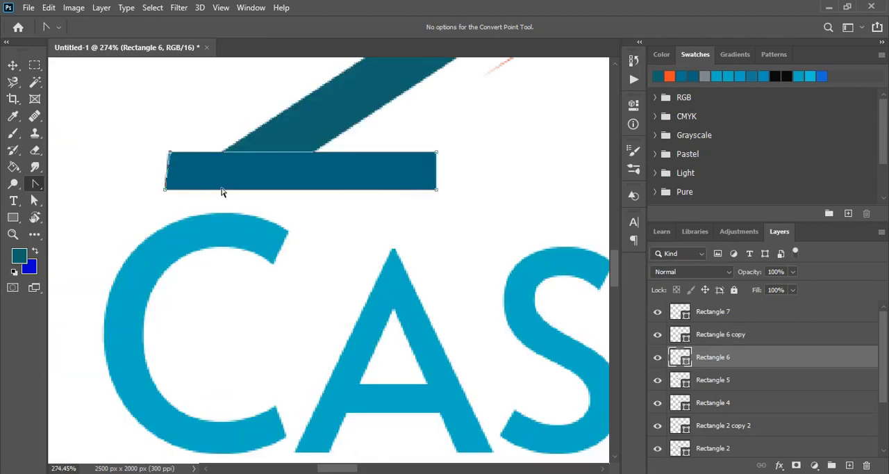
Move the left eave bar's upper outer corner inward so its end follows the roof's slope.
{"action": "key", "text": "Right"}
{"action": "key", "text": "Right"}
{"action": "key", "text": "Right"}
{"action": "key", "text": "Right"}
{"action": "key", "text": "Right"}
{"action": "key", "text": "Right"}
{"action": "key", "text": "Right"}
{"action": "key", "text": "Right"}
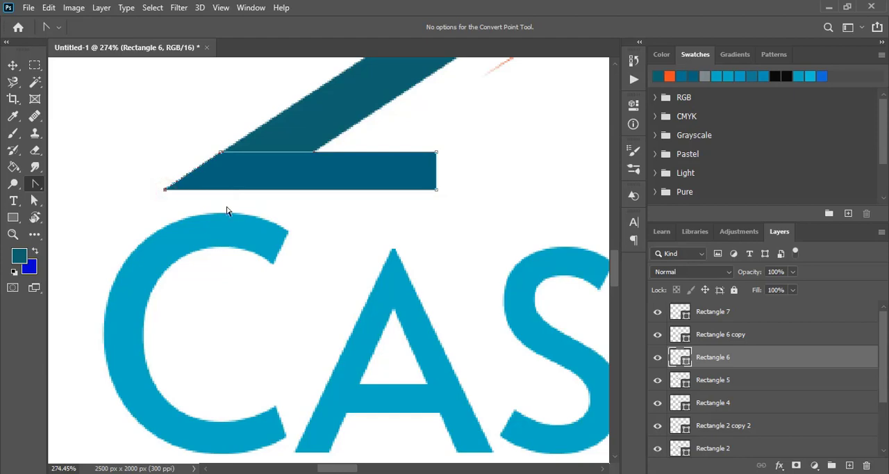
{"action": "left_click", "coordinate": [13, 64]}
{"action": "left_click", "coordinate": [88, 189]}
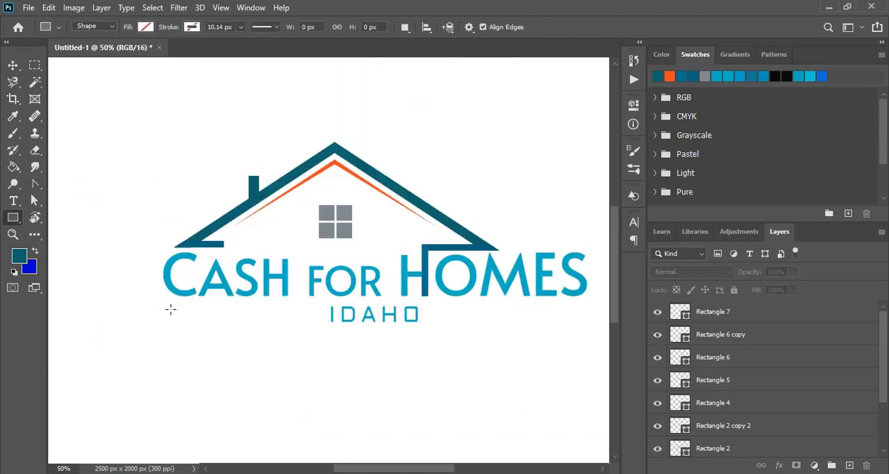
Draw a 1266 × 7 px horizontal line below the title across the IDAHO subtitle and fill it black.
{"action": "left_click_drag", "start_coordinate": [170, 309], "coordinate": [582, 311]}
{"action": "left_click", "coordinate": [455, 183]}
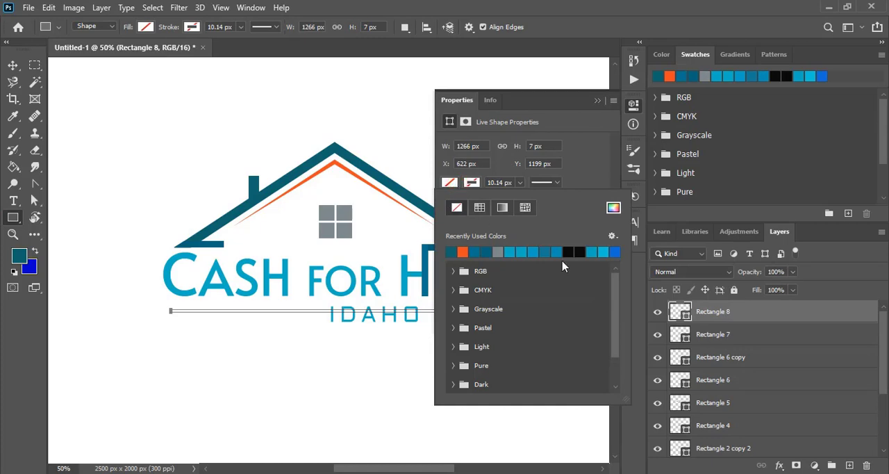
{"action": "left_click", "coordinate": [573, 252]}
{"action": "left_click", "coordinate": [597, 101]}
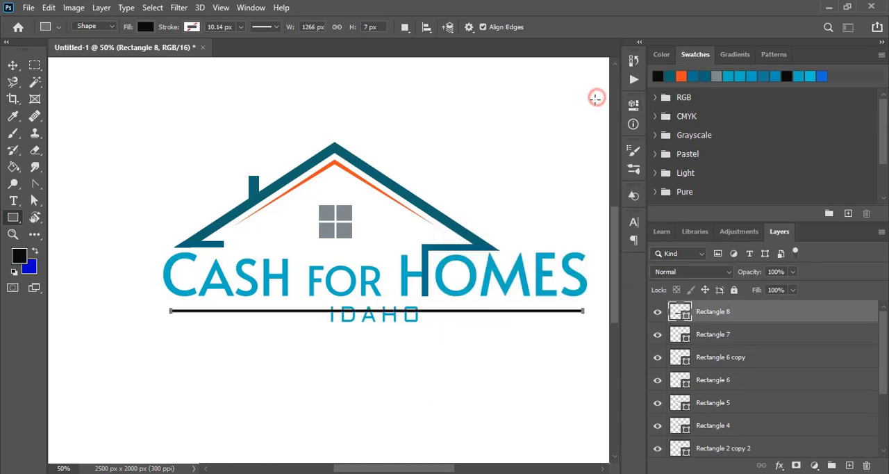
{"action": "left_click", "coordinate": [13, 65]}
{"action": "left_click", "coordinate": [174, 151]}
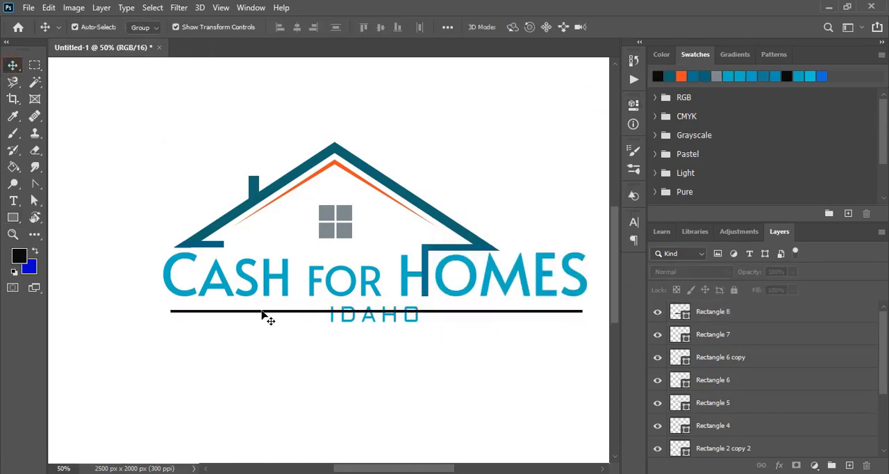
Nudge the black line down to the vertical middle of the IDAHO subtitle.
{"action": "left_click", "coordinate": [261, 313]}
{"action": "key", "text": "Down"}
{"action": "key", "text": "Down"}
{"action": "key", "text": "Down"}
{"action": "key", "text": "Down"}
{"action": "key", "text": "Down"}
{"action": "key", "text": "Down"}
{"action": "key", "text": "Down"}
{"action": "key", "text": "Down"}
{"action": "key", "text": "Down"}
{"action": "key", "text": "Down"}
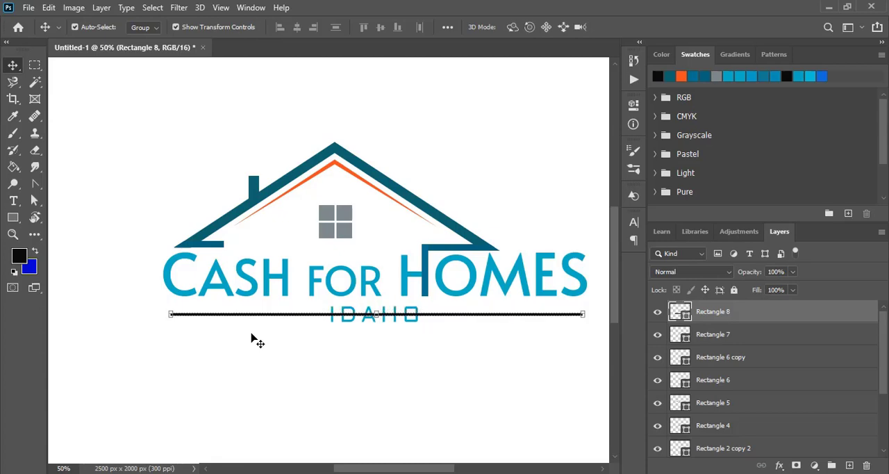
Draw a 318 × 93 px rectangle covering the IDAHO subtitle and fill it blue.
{"action": "left_click", "coordinate": [112, 212]}
{"action": "left_click", "coordinate": [12, 217]}
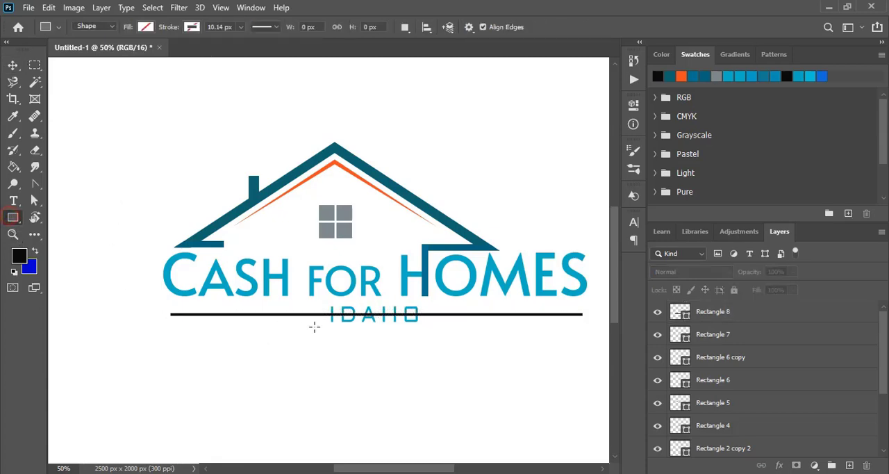
{"action": "left_click_drag", "start_coordinate": [321, 301], "coordinate": [425, 332]}
{"action": "left_click", "coordinate": [450, 182]}
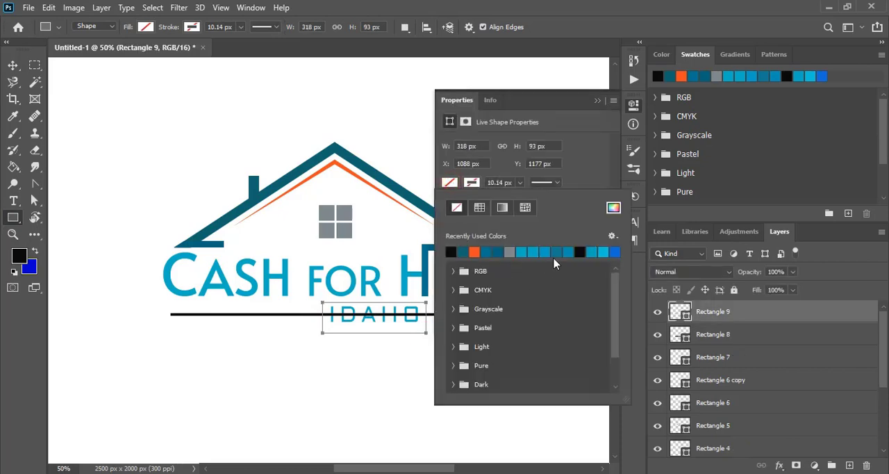
{"action": "left_click", "coordinate": [546, 252]}
{"action": "left_click", "coordinate": [597, 102]}
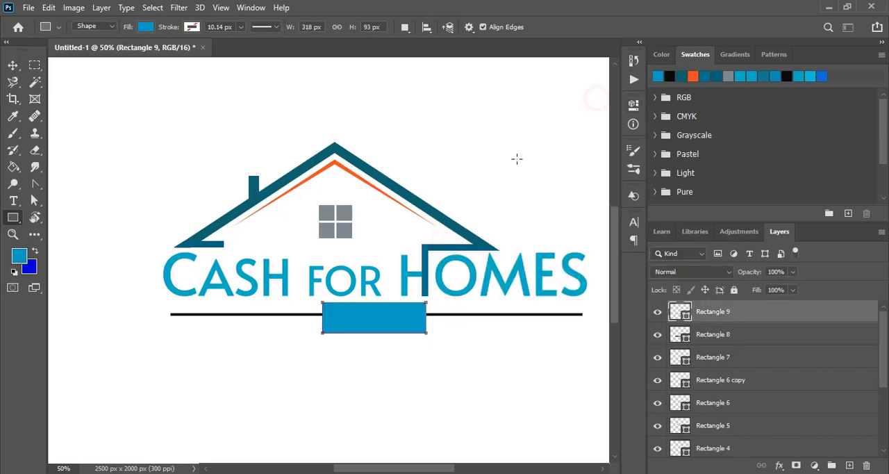
Subtract the blue rectangle from the black divider line to leave a gap around the IDAHO subtitle.
{"action": "left_click", "coordinate": [243, 316], "text": "shift"}
{"action": "left_click", "coordinate": [101, 7]}
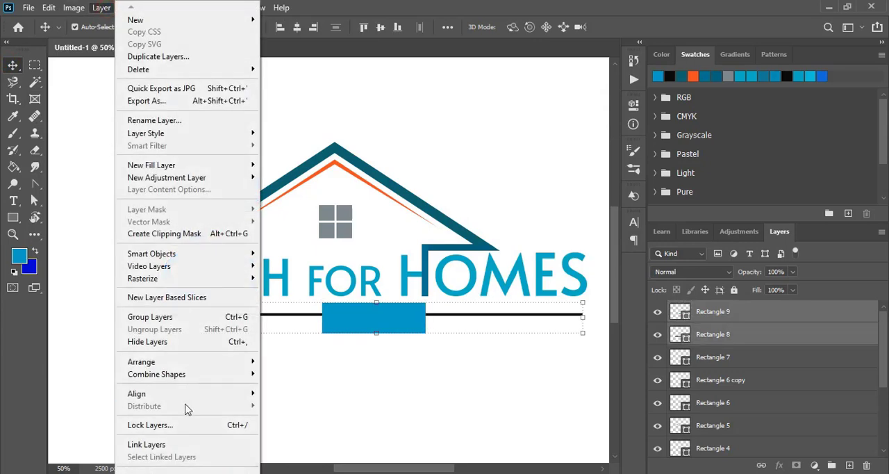
{"action": "mouse_move", "coordinate": [224, 374]}
{"action": "left_click", "coordinate": [300, 385]}
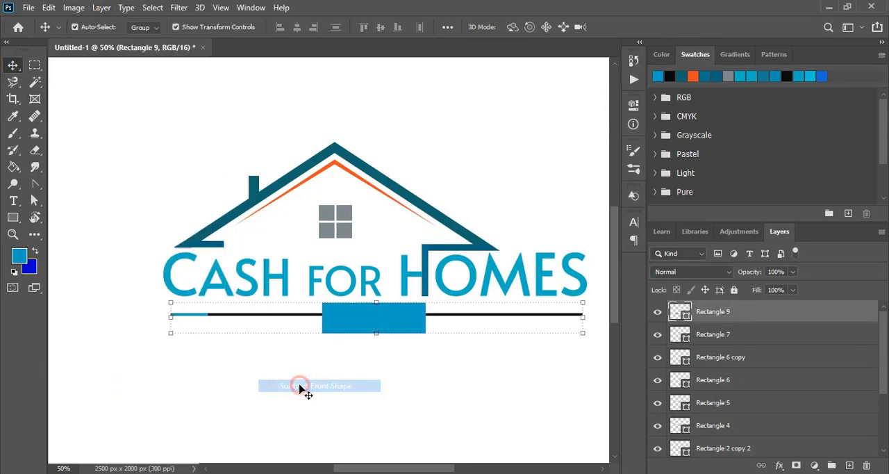
{"action": "left_click", "coordinate": [415, 382]}
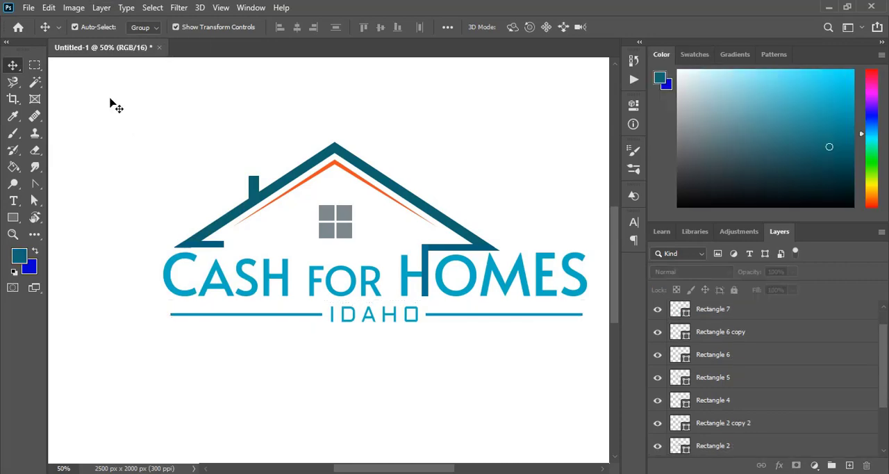
Select all the logo's text and shape layers and rasterize them.
{"action": "left_click_drag", "start_coordinate": [109, 91], "coordinate": [591, 357]}
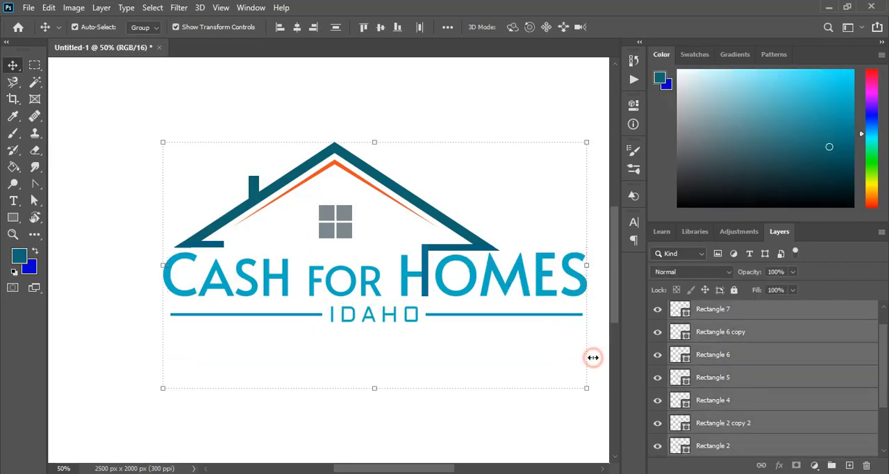
{"action": "right_click", "coordinate": [757, 332]}
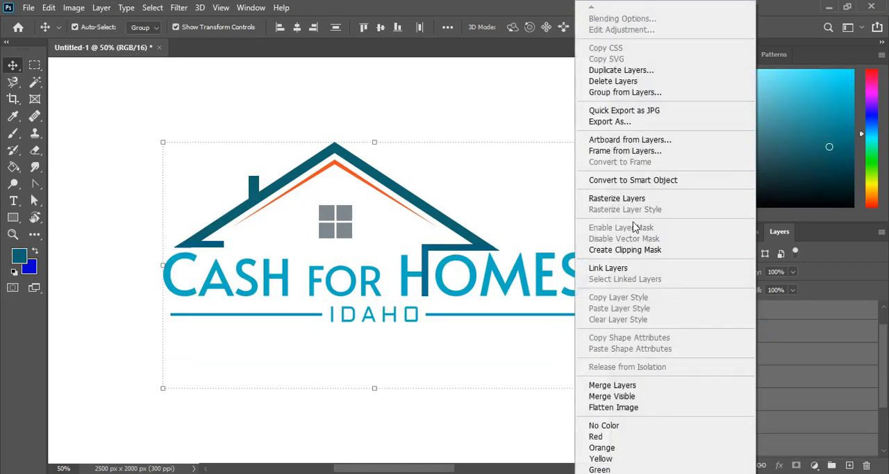
{"action": "left_click", "coordinate": [615, 198]}
{"action": "left_click", "coordinate": [115, 139]}
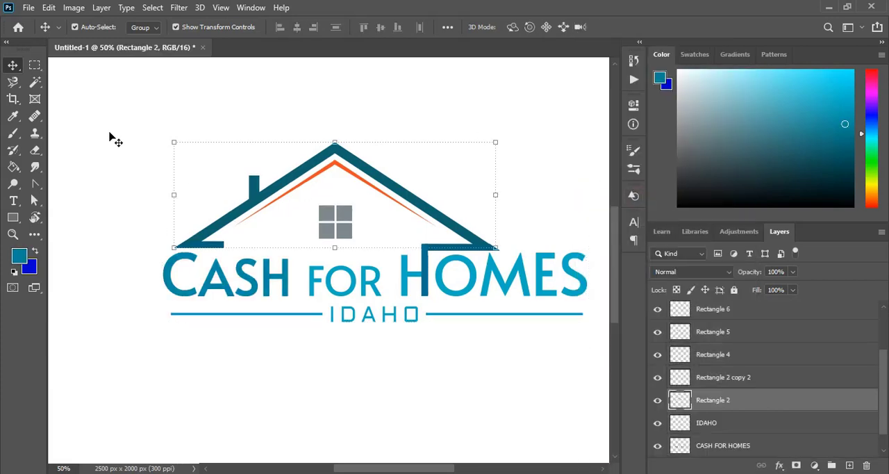
Fill the main outer roof shape with a medium green using the Paint Bucket.
{"action": "left_click", "coordinate": [13, 167]}
{"action": "left_click", "coordinate": [871, 164]}
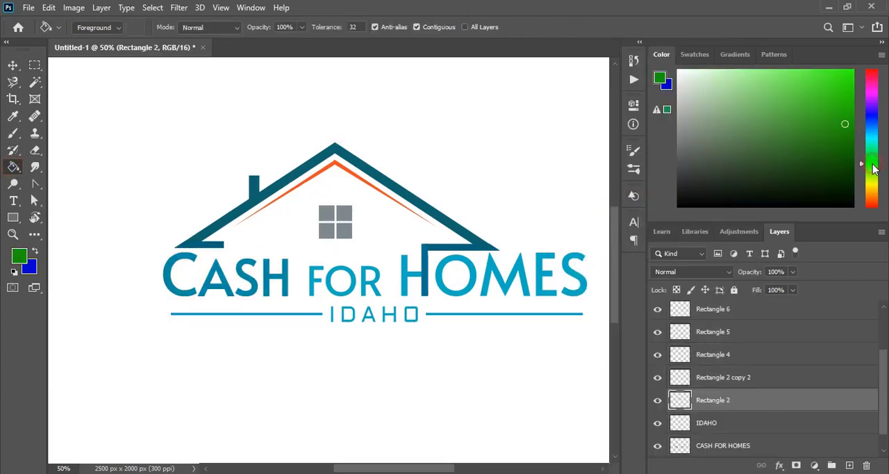
{"action": "left_click", "coordinate": [245, 207]}
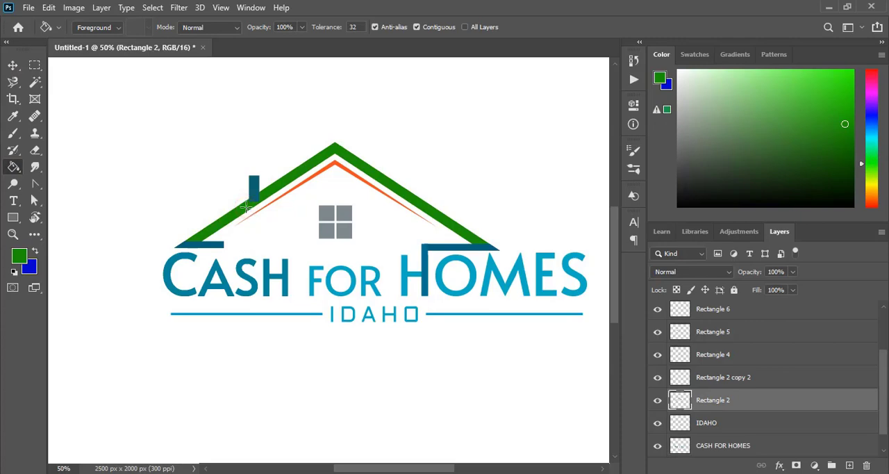
{"action": "left_click", "coordinate": [848, 111]}
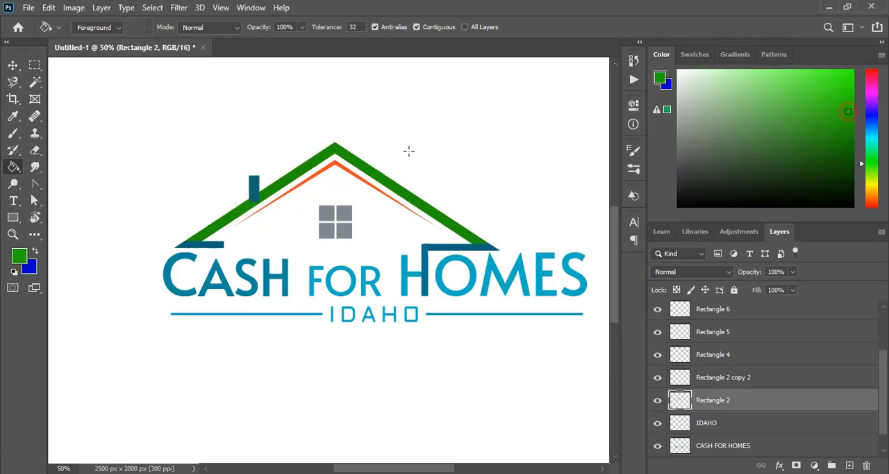
{"action": "left_click", "coordinate": [277, 183]}
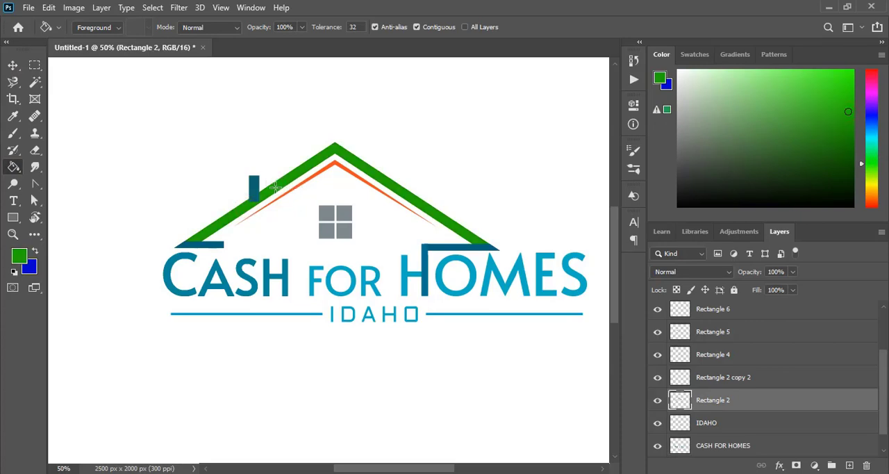
Fill the chimney with the same green as the roof.
{"action": "left_click", "coordinate": [13, 65]}
{"action": "left_click", "coordinate": [206, 160]}
{"action": "left_click", "coordinate": [253, 182]}
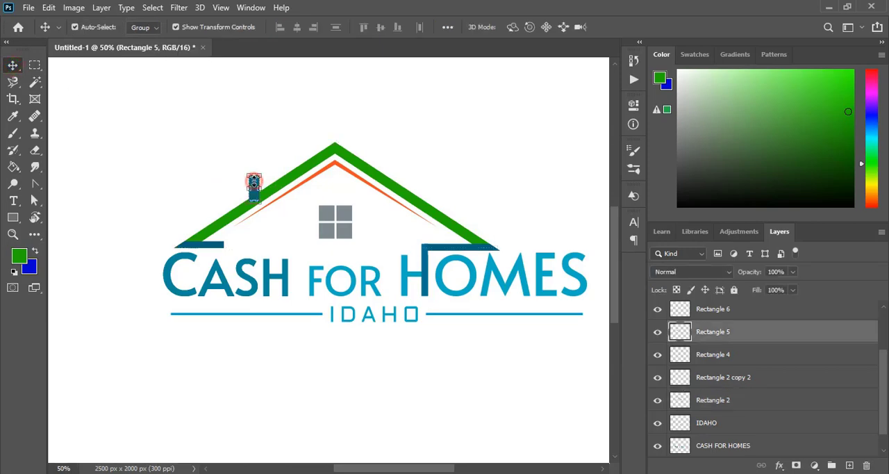
{"action": "left_click", "coordinate": [12, 166]}
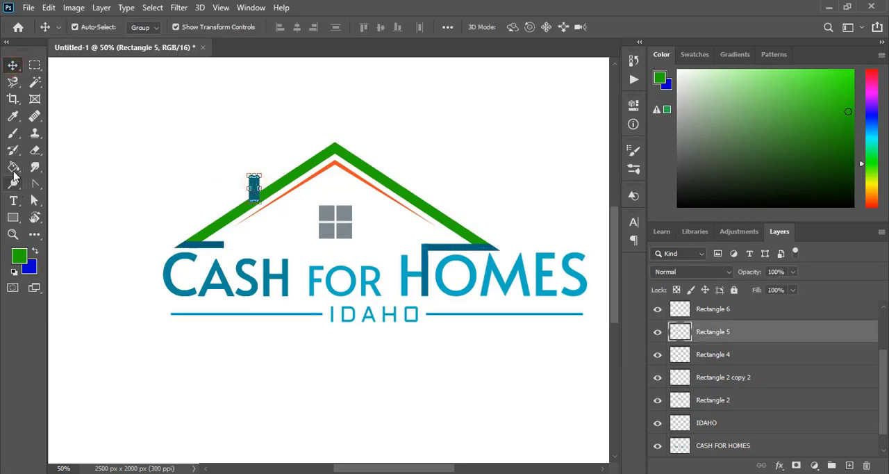
{"action": "left_click", "coordinate": [254, 184]}
{"action": "left_click", "coordinate": [12, 64]}
{"action": "left_click", "coordinate": [129, 148]}
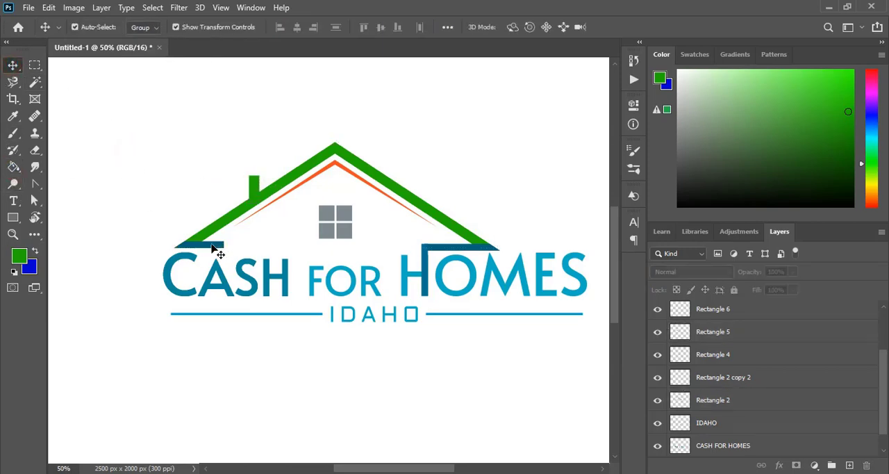
Fill the left eave bar with the roof's green.
{"action": "left_click", "coordinate": [213, 246]}
{"action": "left_click", "coordinate": [13, 167]}
{"action": "left_click", "coordinate": [215, 246]}
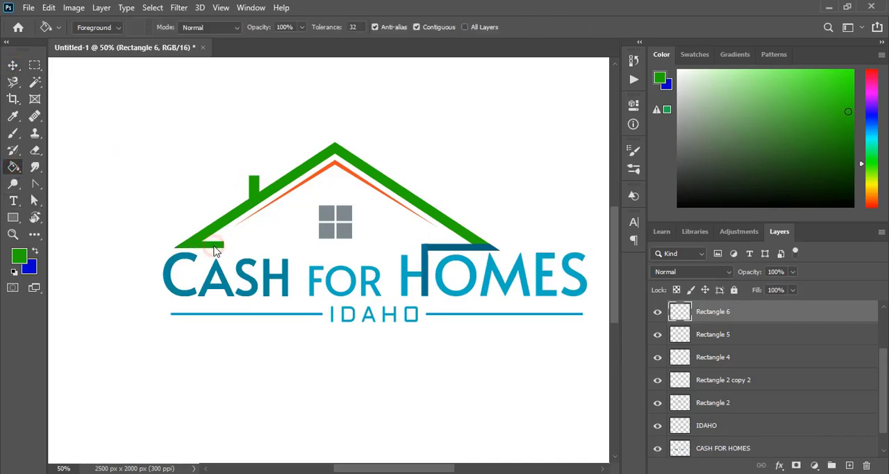
{"action": "left_click", "coordinate": [12, 64]}
{"action": "left_click", "coordinate": [502, 182]}
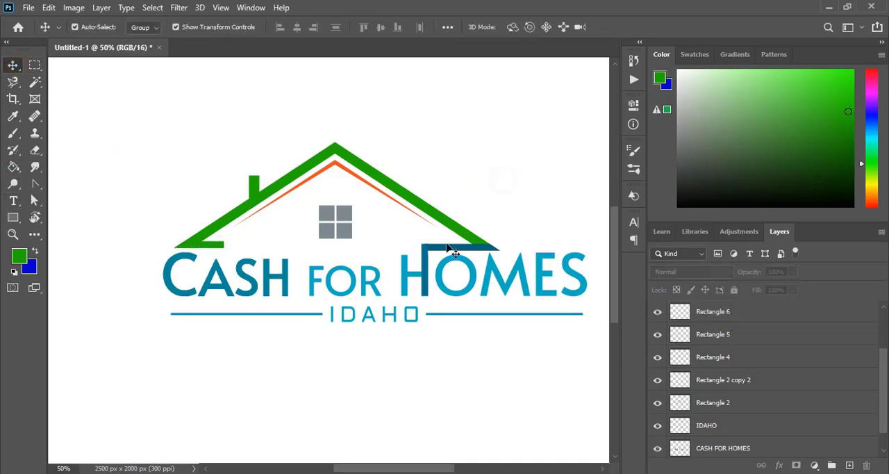
Fill the horizontal right eave bar with the roof's green.
{"action": "left_click", "coordinate": [450, 248], "text": "alt"}
{"action": "left_click", "coordinate": [12, 167]}
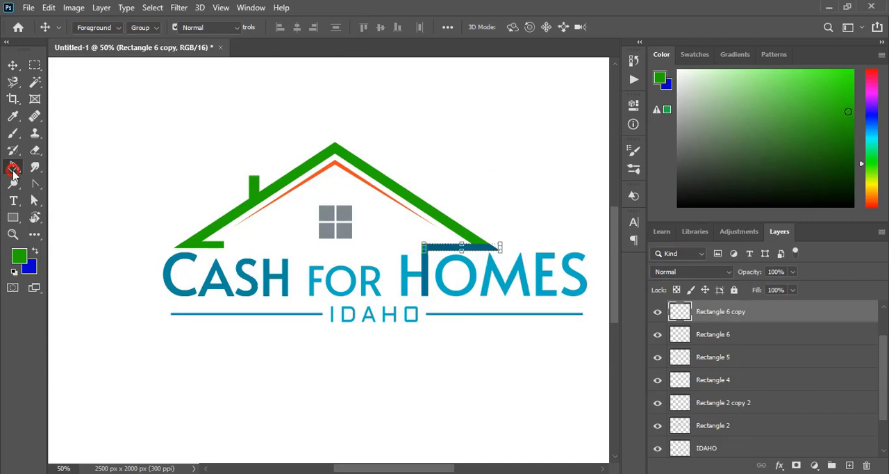
{"action": "left_click", "coordinate": [454, 244]}
{"action": "left_click", "coordinate": [12, 64]}
{"action": "left_click", "coordinate": [482, 159]}
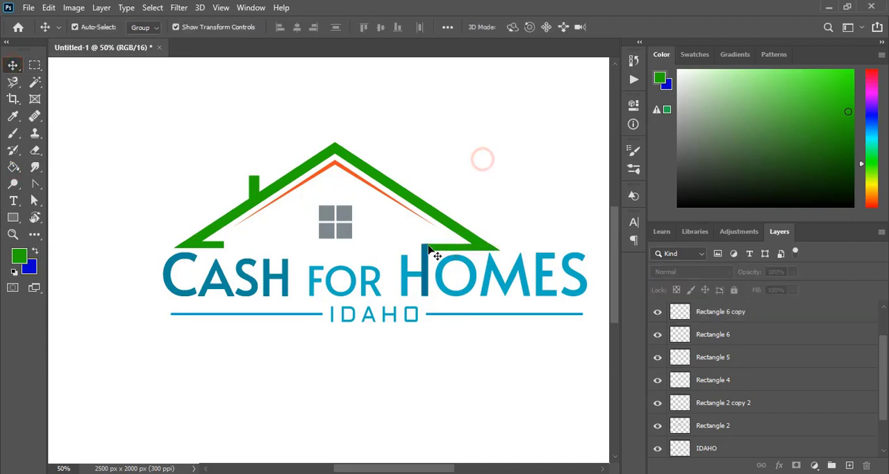
Fill the vertical bar that forms the H's right stem with the roof's green.
{"action": "left_click", "coordinate": [431, 252], "text": "alt"}
{"action": "key", "text": "g"}
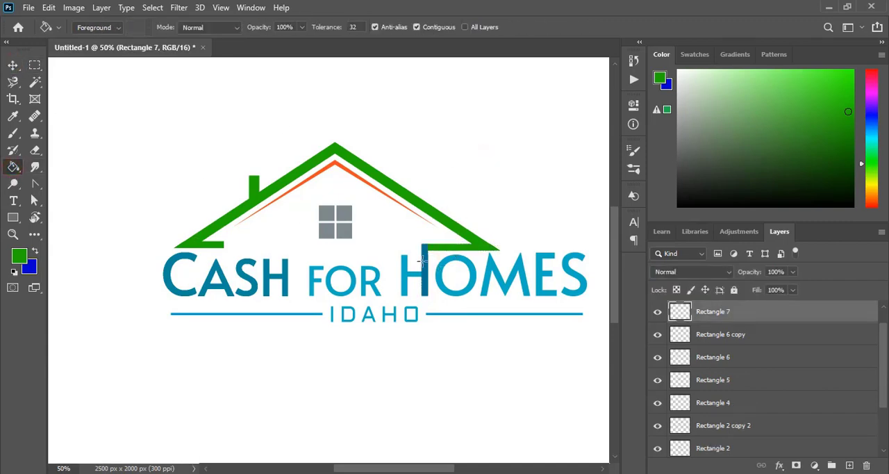
{"action": "left_click", "coordinate": [424, 259]}
{"action": "left_click", "coordinate": [13, 65]}
{"action": "left_click", "coordinate": [387, 115]}
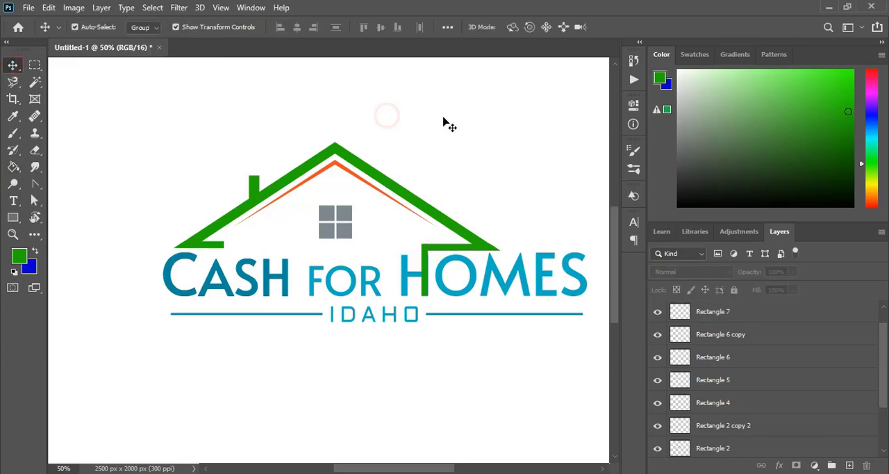
Fill every letter of the word HOMES in the title with the roof's green.
{"action": "scroll", "coordinate": [445, 124], "scroll_direction": "down", "scroll_amount": 1}
{"action": "left_click", "coordinate": [493, 257]}
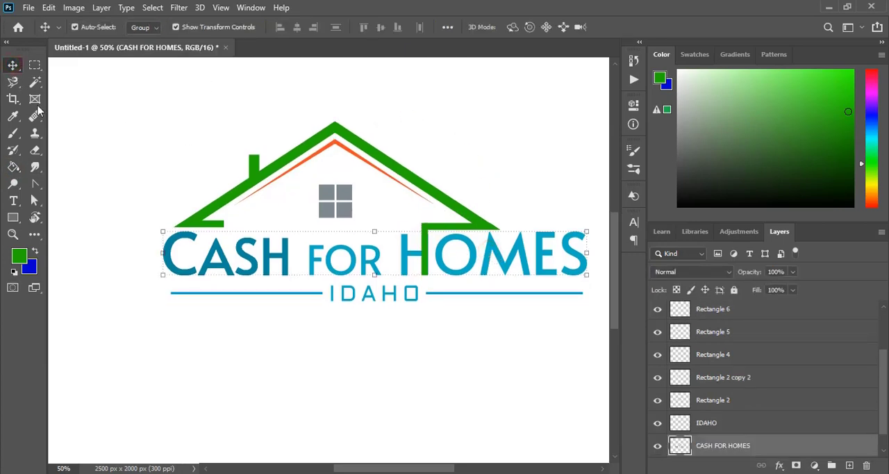
{"action": "left_click", "coordinate": [14, 167]}
{"action": "left_click", "coordinate": [404, 247]}
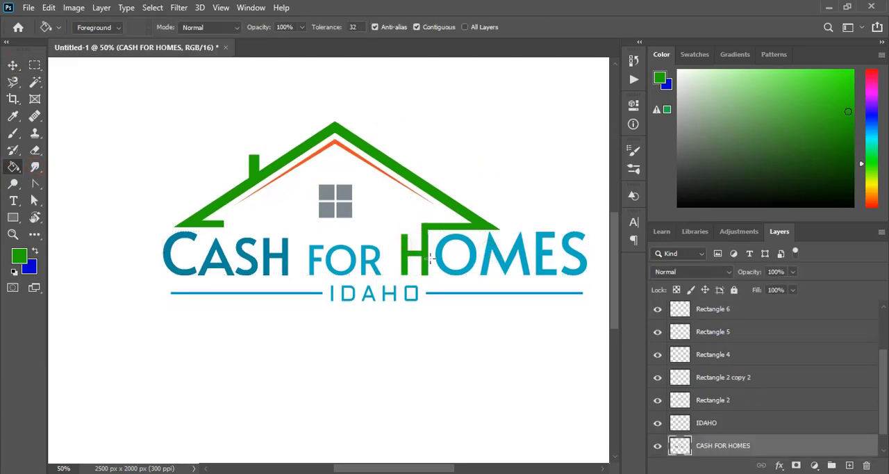
{"action": "left_click", "coordinate": [437, 254]}
{"action": "left_click", "coordinate": [496, 255]}
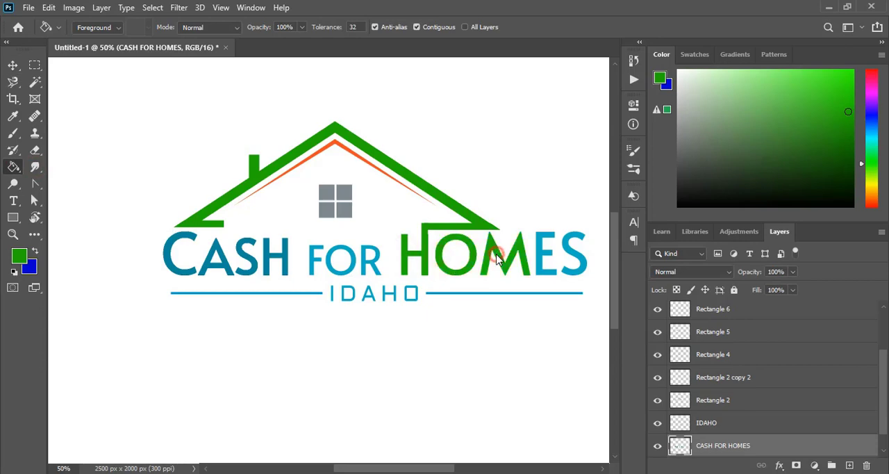
{"action": "left_click", "coordinate": [540, 254]}
{"action": "left_click", "coordinate": [571, 250]}
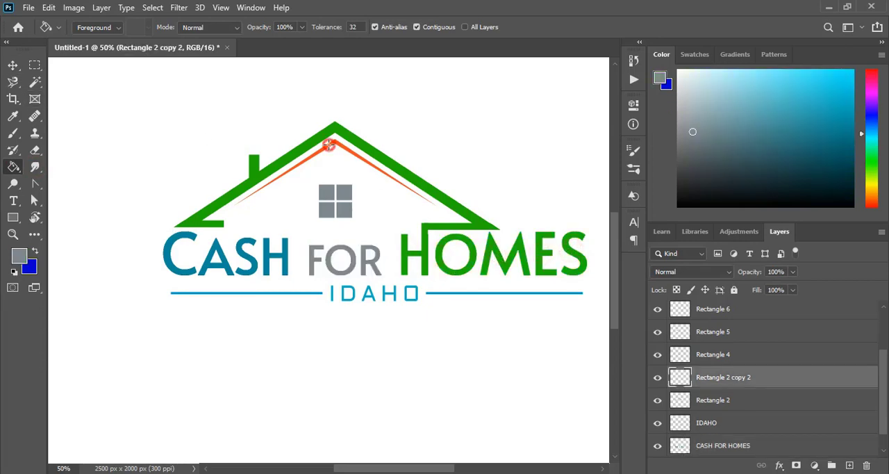
Recolour the word FOR and the thin inner roof line with the window's grey.
{"action": "left_click", "coordinate": [328, 144]}
{"action": "key", "text": "v"}
{"action": "left_click", "coordinate": [375, 310]}
Fill the IDAHO letters and both divider line segments with the window's grey.
{"action": "left_click", "coordinate": [411, 301]}
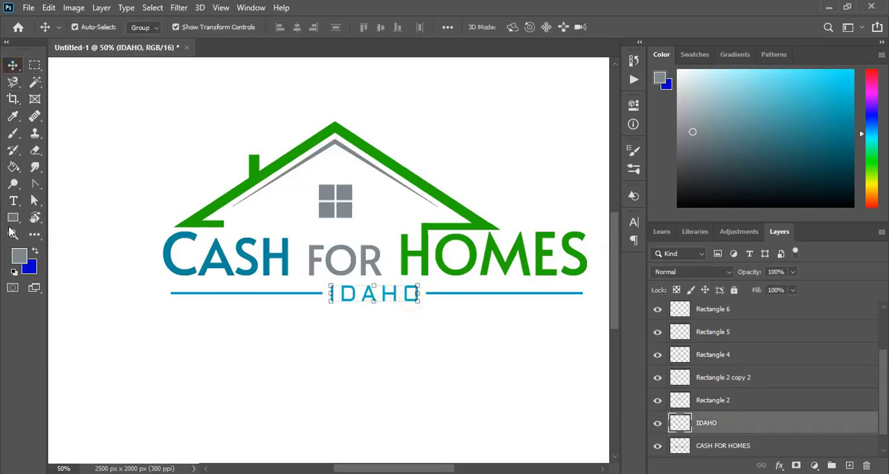
{"action": "left_click", "coordinate": [14, 167]}
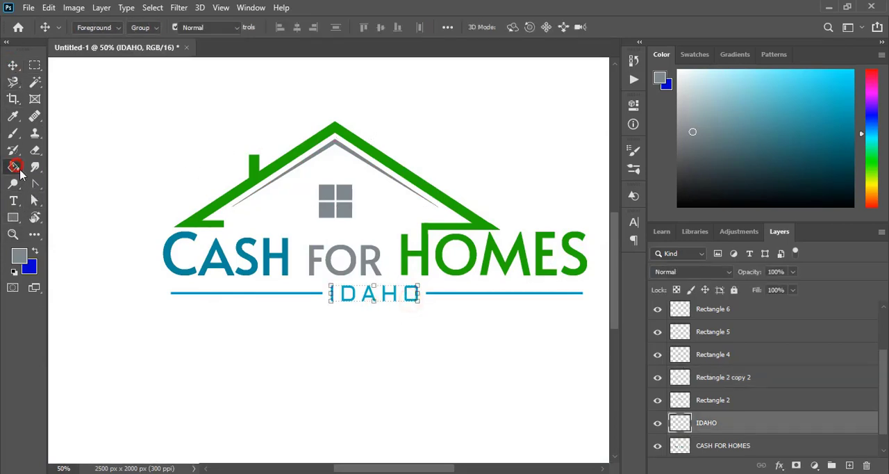
{"action": "left_click", "coordinate": [331, 298]}
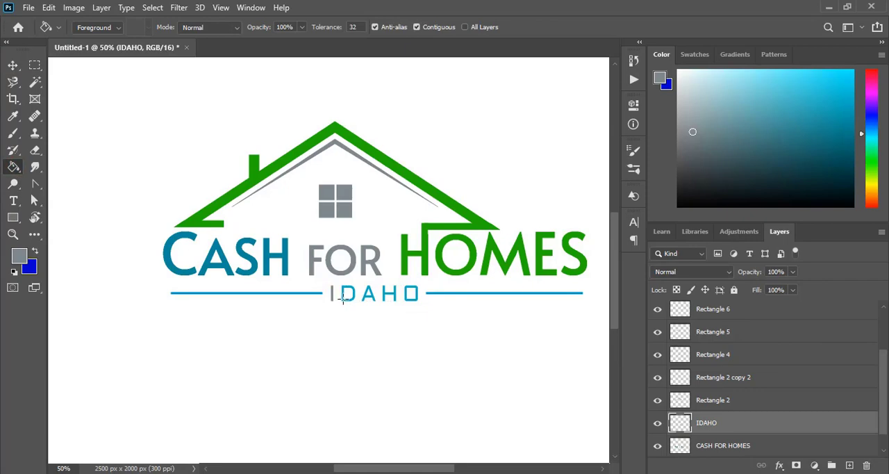
{"action": "left_click", "coordinate": [347, 295]}
{"action": "left_click", "coordinate": [366, 296]}
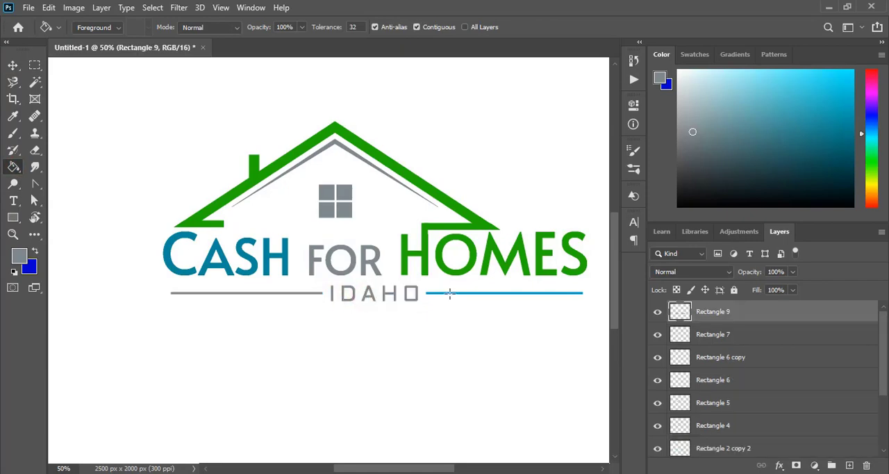
{"action": "left_click", "coordinate": [451, 293]}
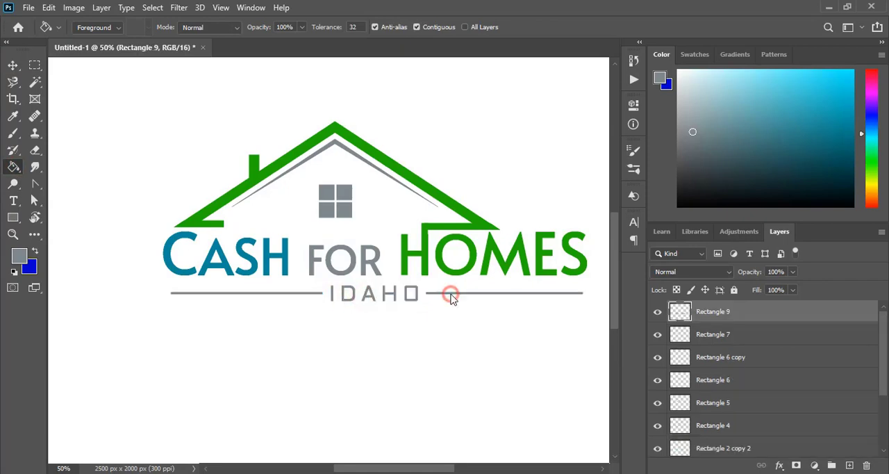
{"action": "left_click", "coordinate": [12, 65]}
{"action": "left_click", "coordinate": [147, 173]}
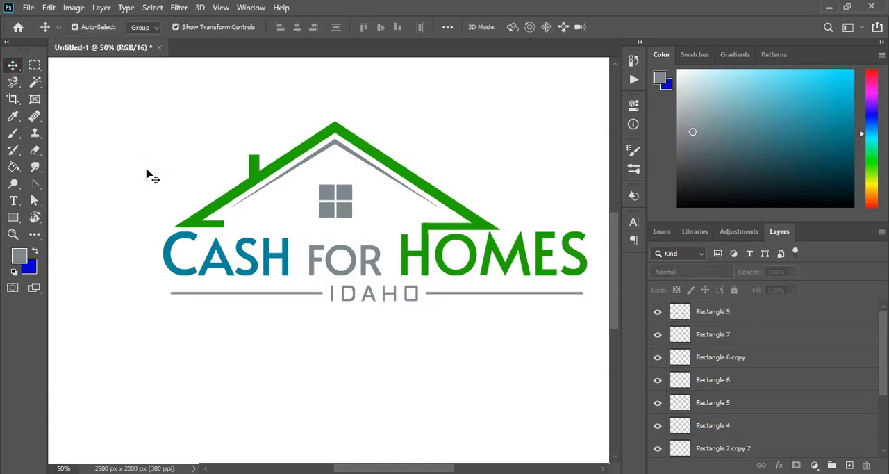
Open the 3d glass window logo mockup file and open the contents of its Your Logo smart object.
{"action": "key", "text": "ctrl+minus"}
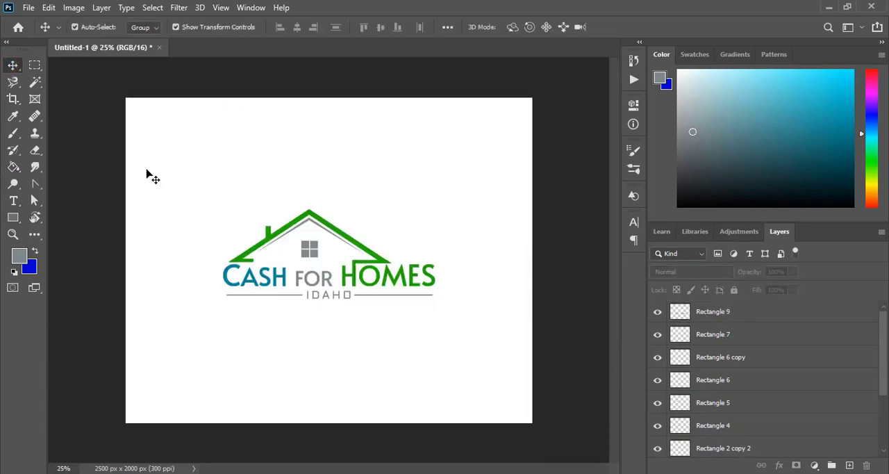
{"action": "left_click", "coordinate": [28, 7]}
{"action": "left_click", "coordinate": [36, 34]}
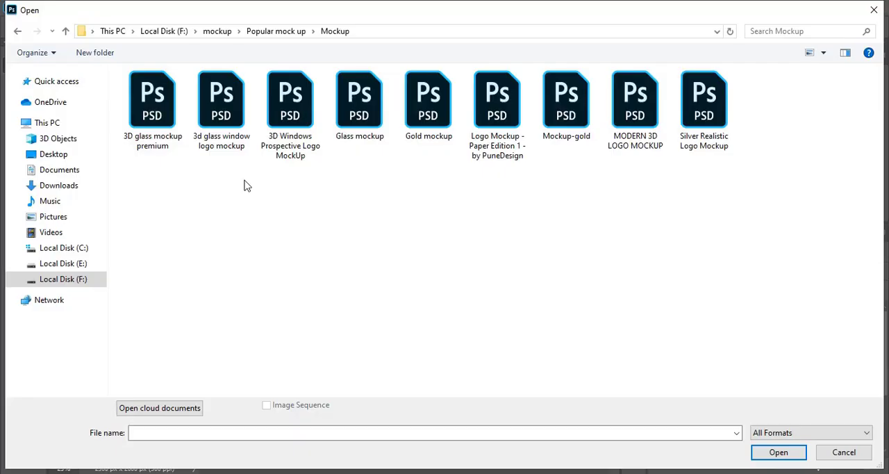
{"action": "double_click", "coordinate": [219, 111]}
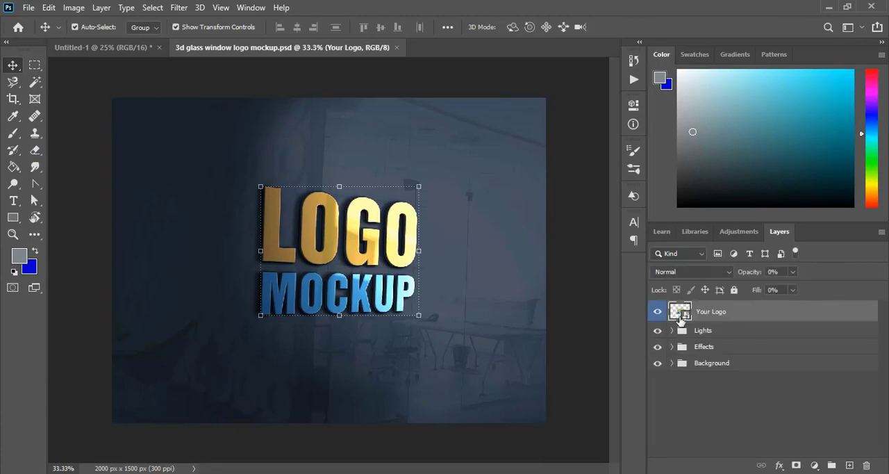
{"action": "double_click", "coordinate": [677, 312]}
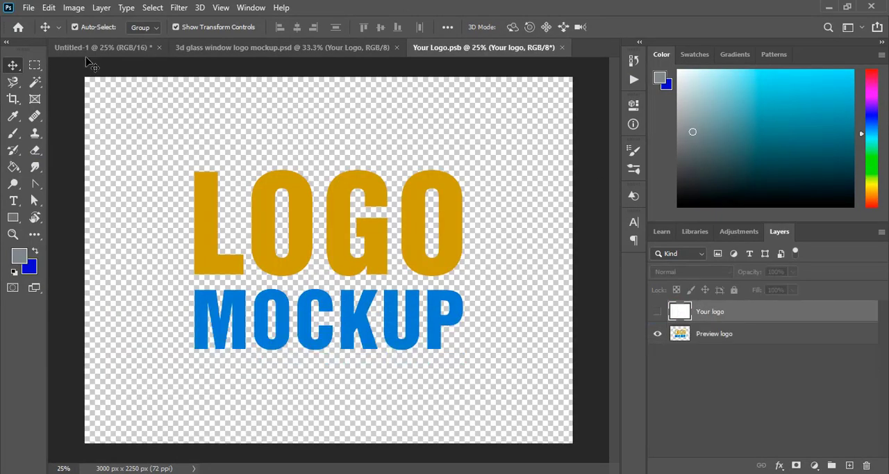
Hide the Background layer in the Untitled-1 logo document and copy all the logo layers into Your Logo.psb, accepting the depth difference.
{"action": "left_click", "coordinate": [92, 49]}
{"action": "scroll", "coordinate": [728, 394], "scroll_direction": "down", "scroll_amount": 5}
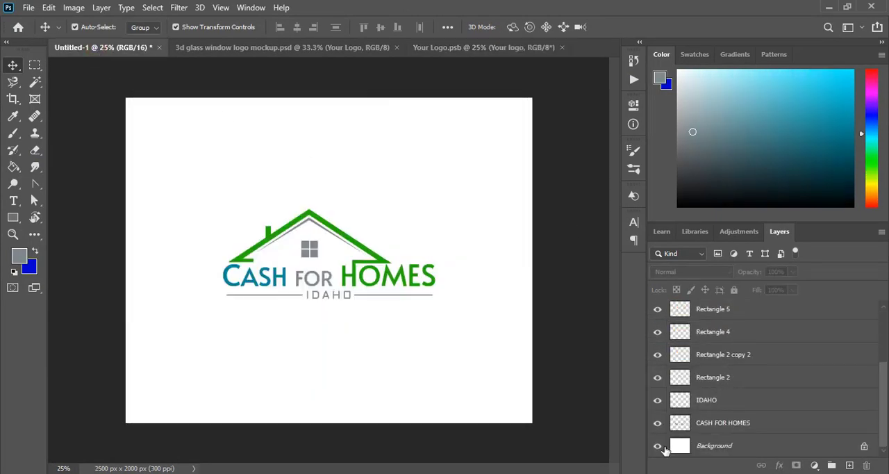
{"action": "left_click", "coordinate": [658, 447]}
{"action": "left_click_drag", "start_coordinate": [185, 164], "coordinate": [466, 345]}
{"action": "left_click_drag", "start_coordinate": [356, 282], "coordinate": [333, 284]}
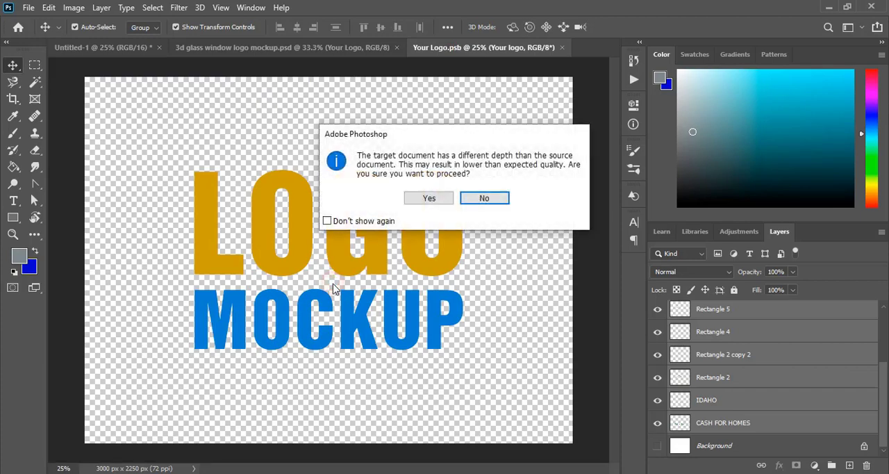
{"action": "left_click", "coordinate": [429, 200]}
{"action": "left_click", "coordinate": [506, 212]}
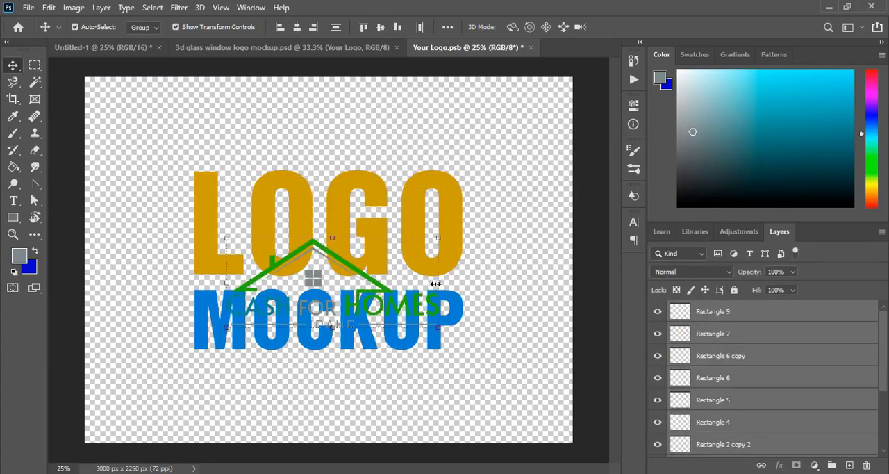
Scale the placed house logo to about 160%, move it up to the middle of the canvas, and hide the Preview logo layer.
{"action": "left_click_drag", "start_coordinate": [435, 284], "coordinate": [501, 283]}
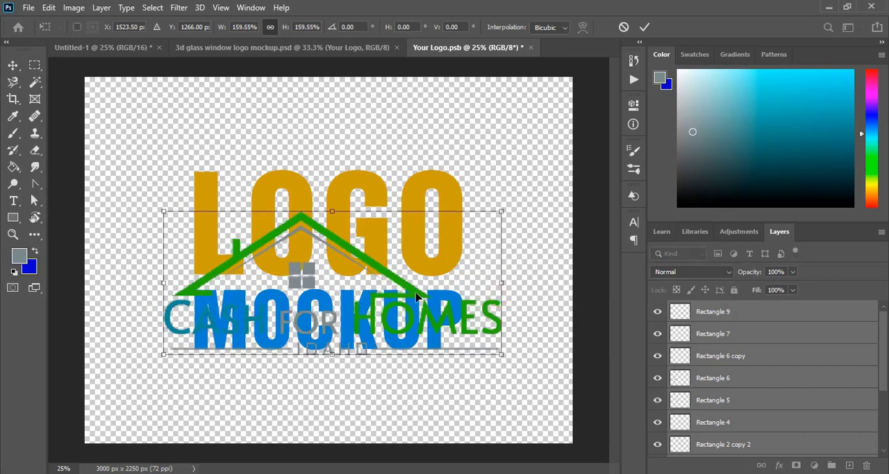
{"action": "left_click_drag", "start_coordinate": [417, 297], "coordinate": [422, 262]}
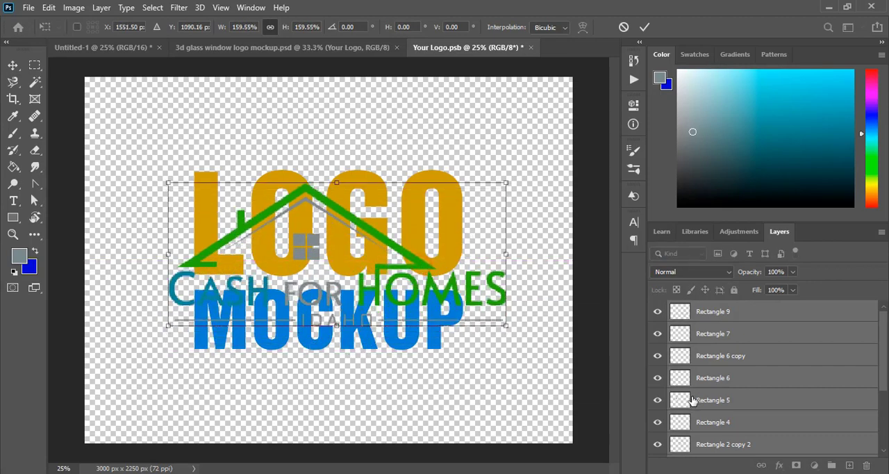
{"action": "scroll", "coordinate": [698, 436], "scroll_direction": "down", "scroll_amount": 4}
{"action": "key", "text": "Return"}
{"action": "left_click", "coordinate": [658, 447]}
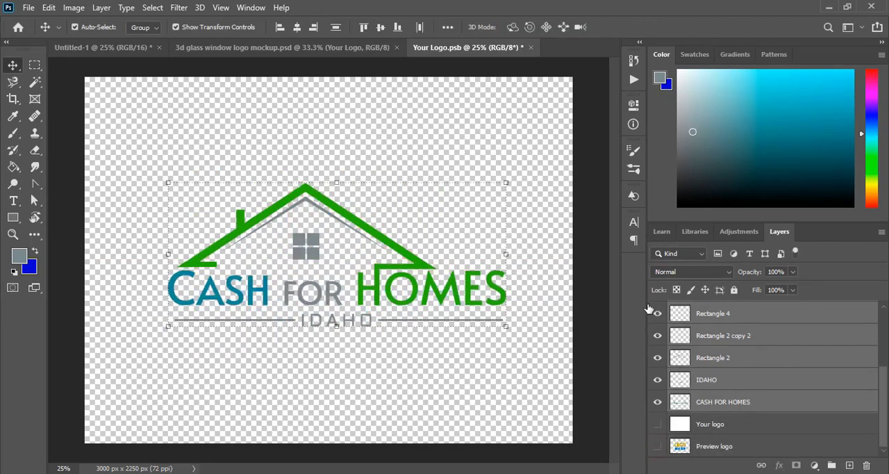
Close Your Logo.psb with its changes saved and show the updated glass window mockup at 50% with nothing selected.
{"action": "left_click", "coordinate": [531, 48]}
{"action": "left_click", "coordinate": [384, 191]}
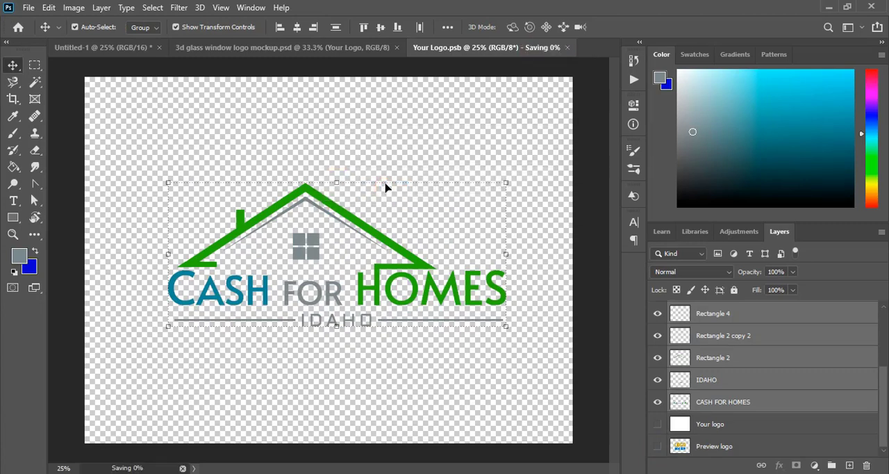
{"action": "left_click", "coordinate": [243, 48]}
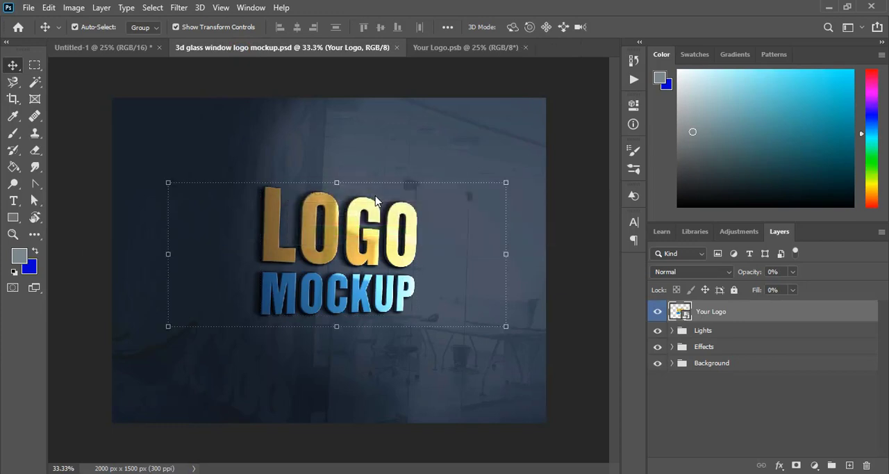
{"action": "left_click", "coordinate": [576, 259]}
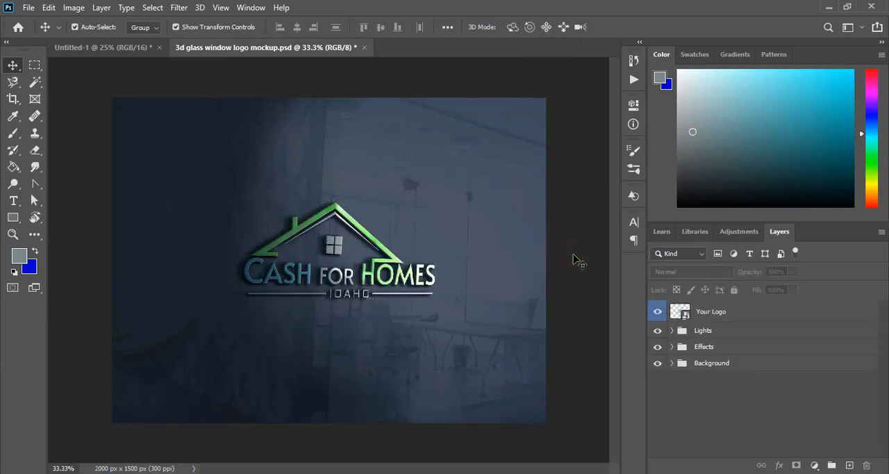
{"action": "key", "text": "ctrl+plus"}
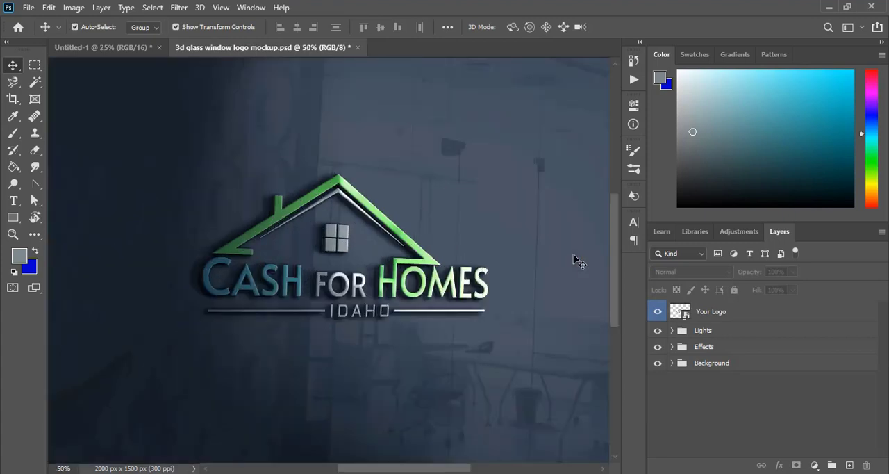